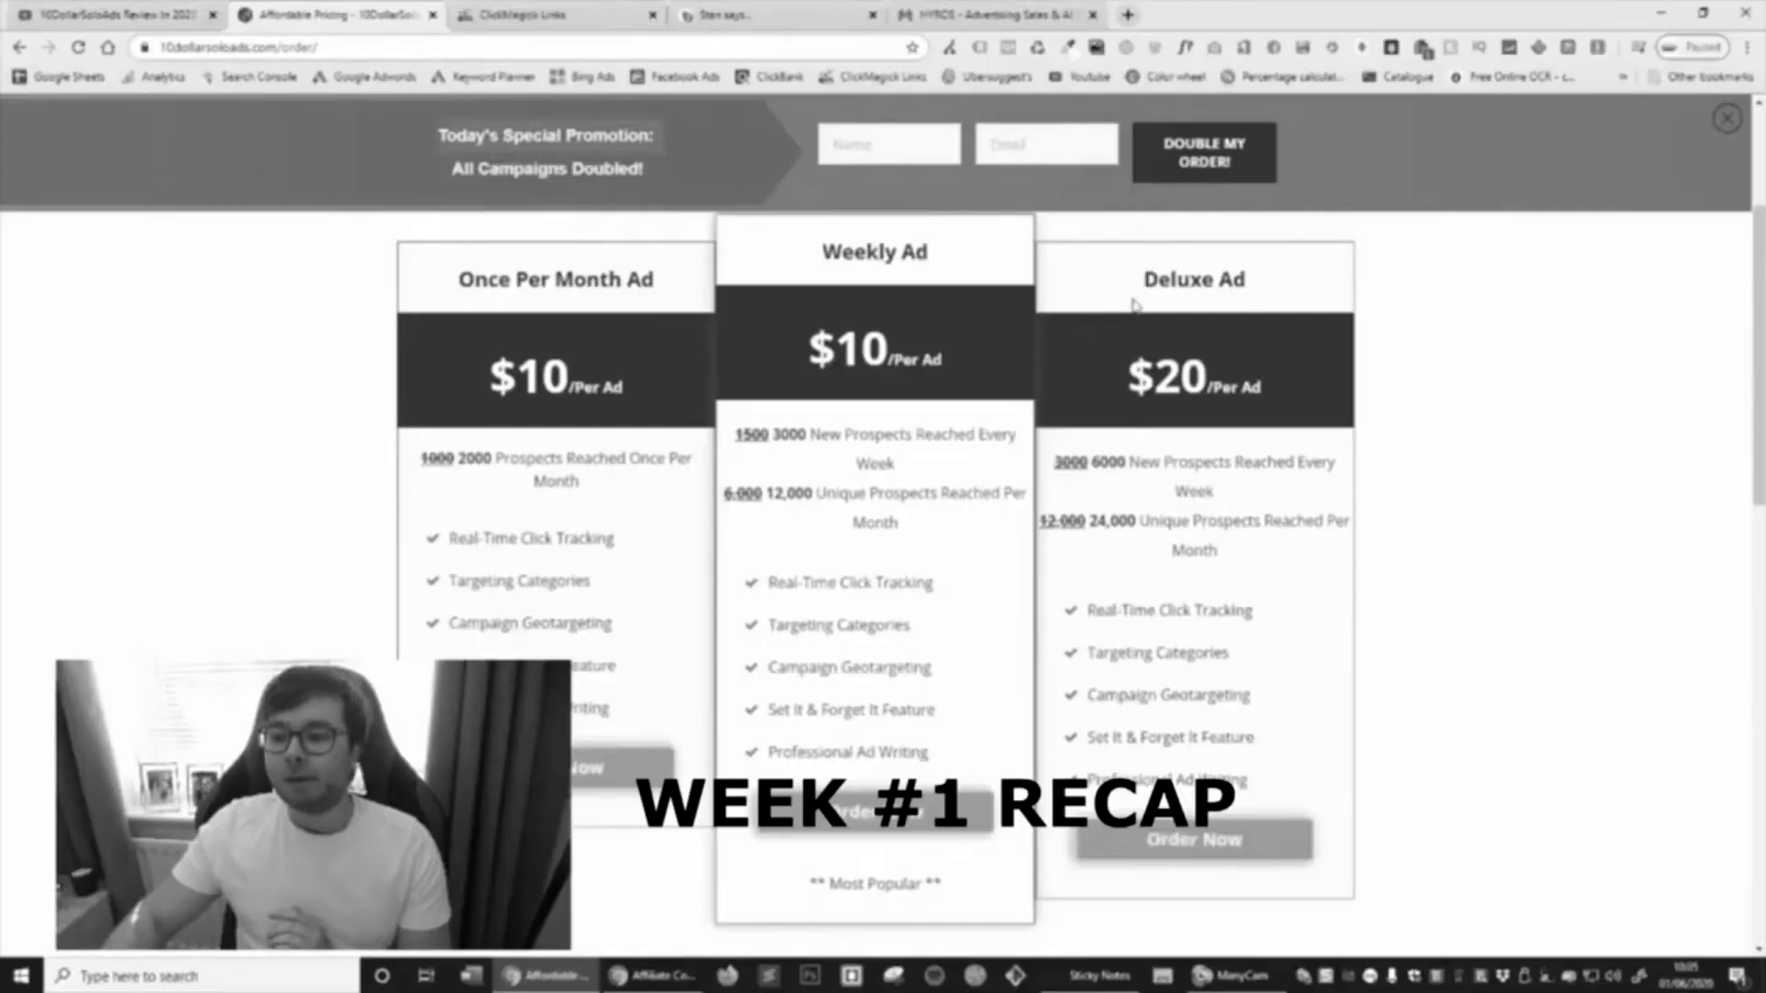
Step: Go from the 10DollarSoloAds Deluxe Ad pricing through the Simvoly funnel stats to linktrack's 279-click summary
left_click_drag(1142, 278, 1264, 285)
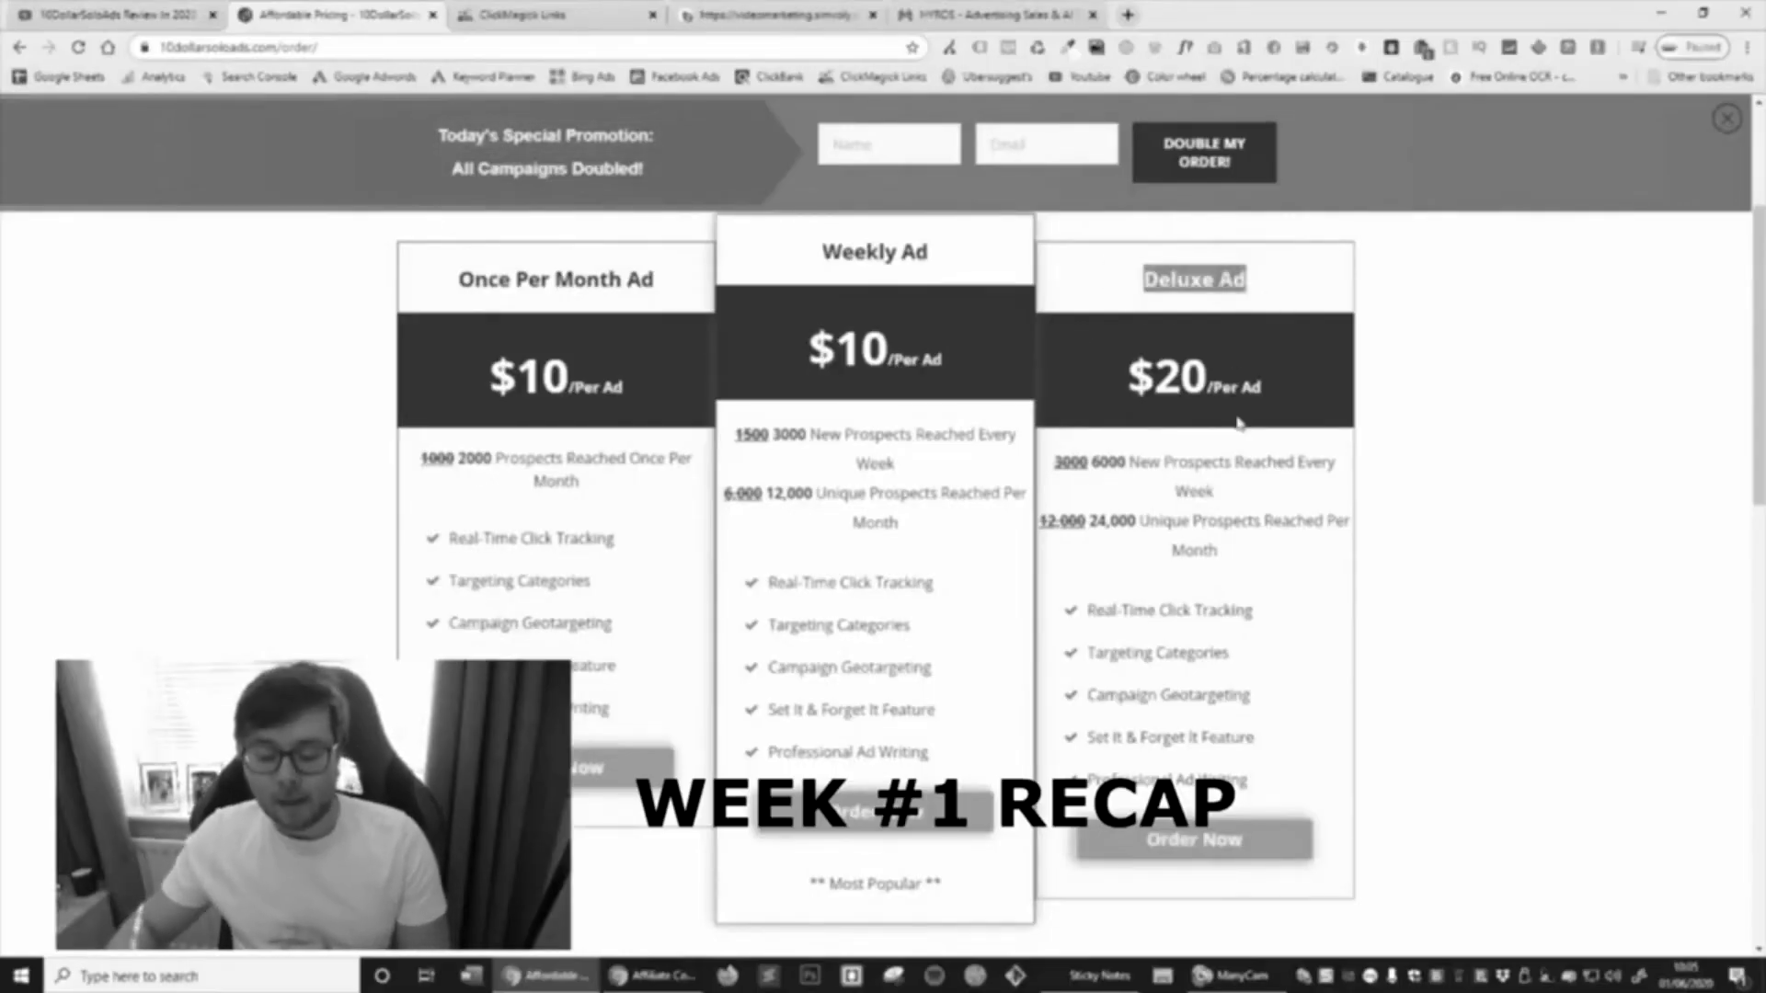
left_click(552, 15)
left_click(726, 11)
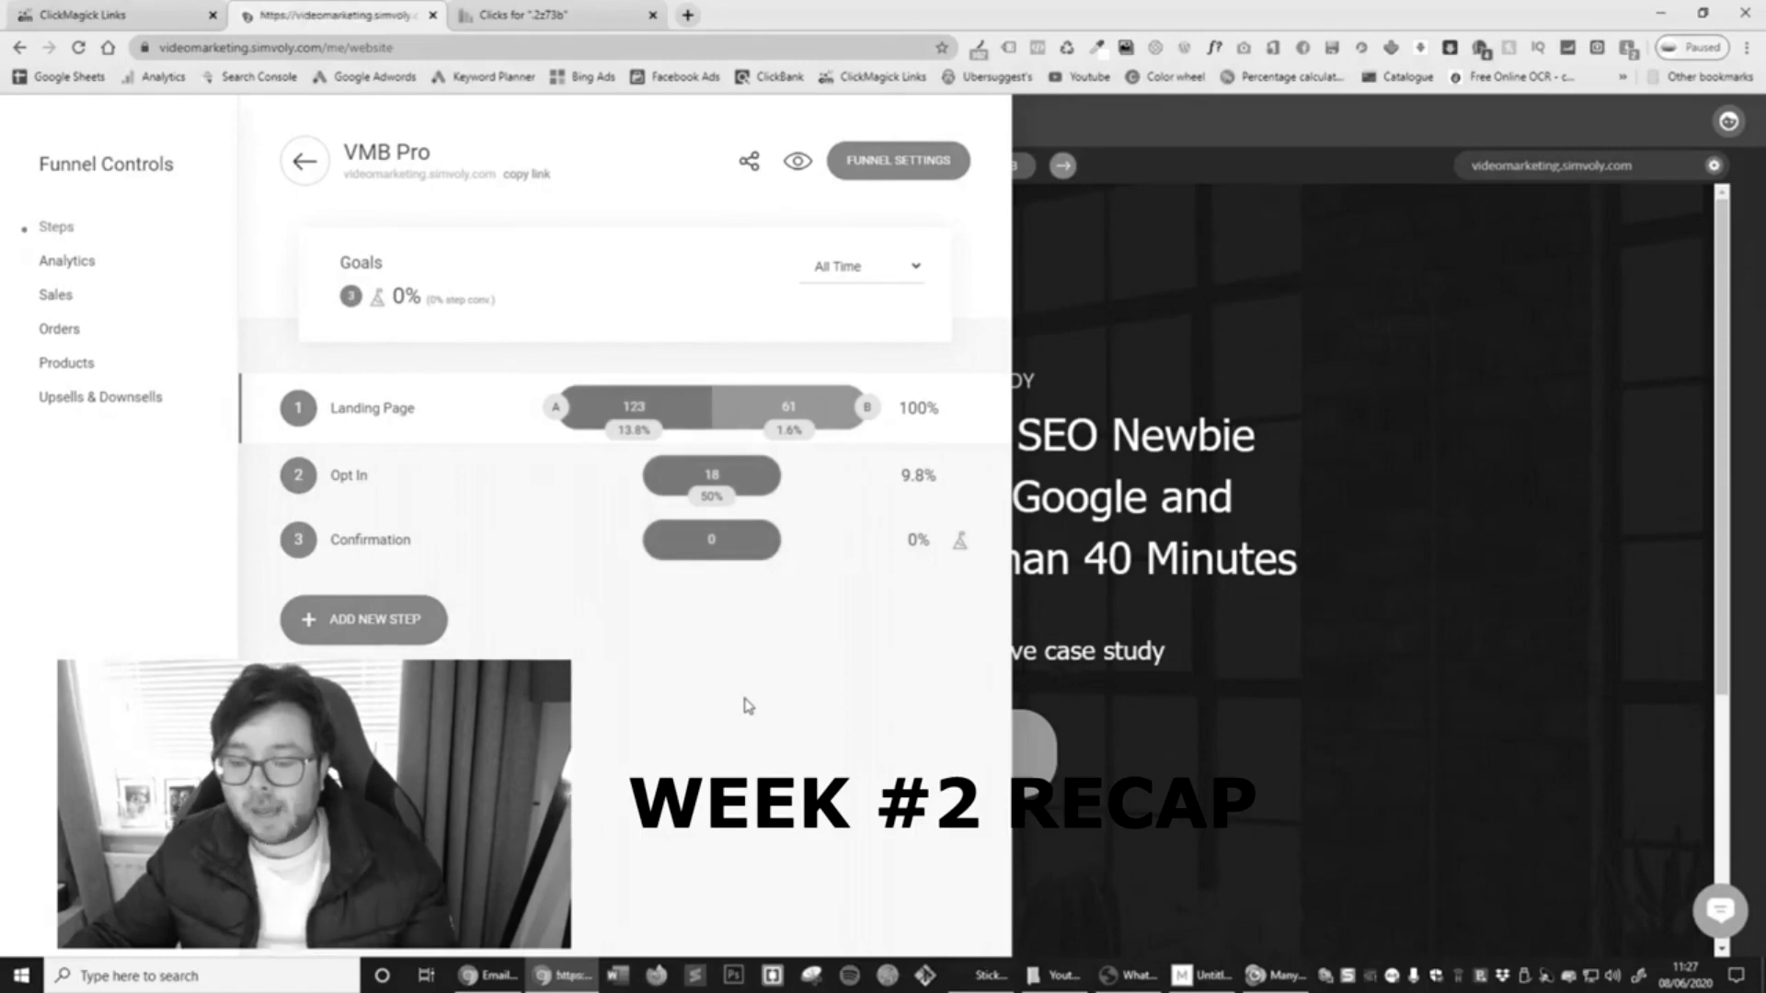
mouse_move(755, 497)
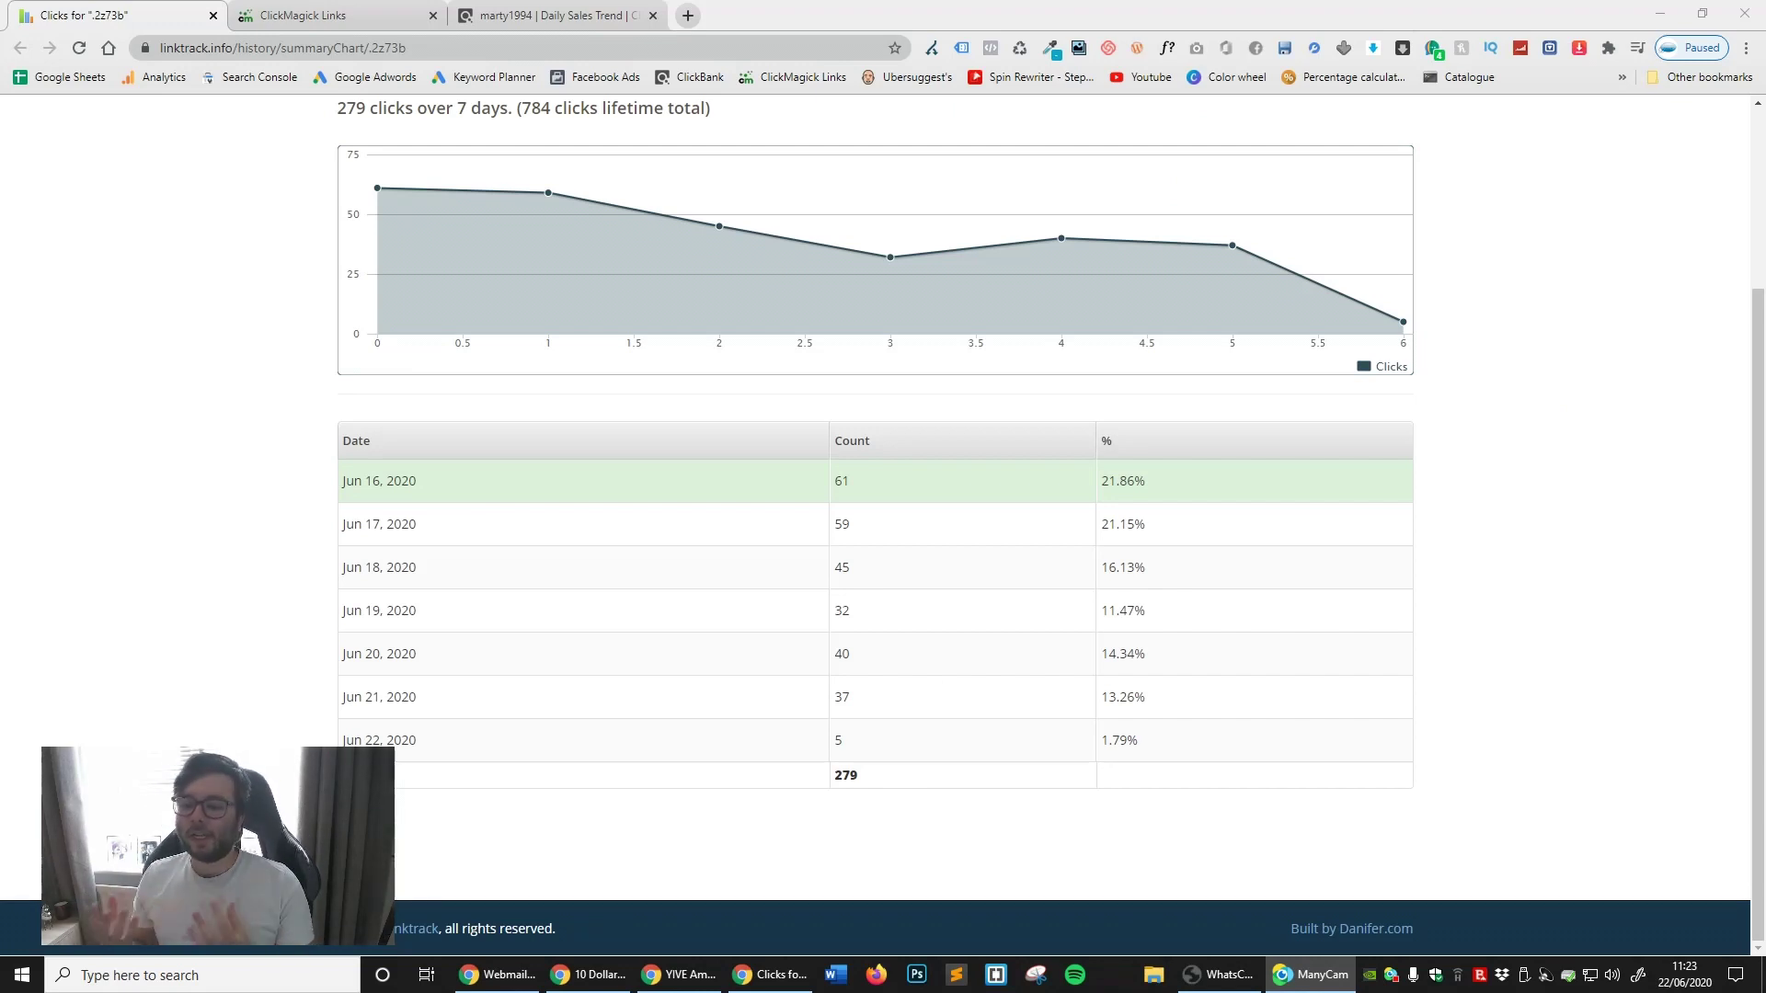
Step: Review the 279 daily clicks chart, dismiss the WhatsApp notification, and go to ClickMagick Tracking Links
scroll(1044, 446, "up", 2)
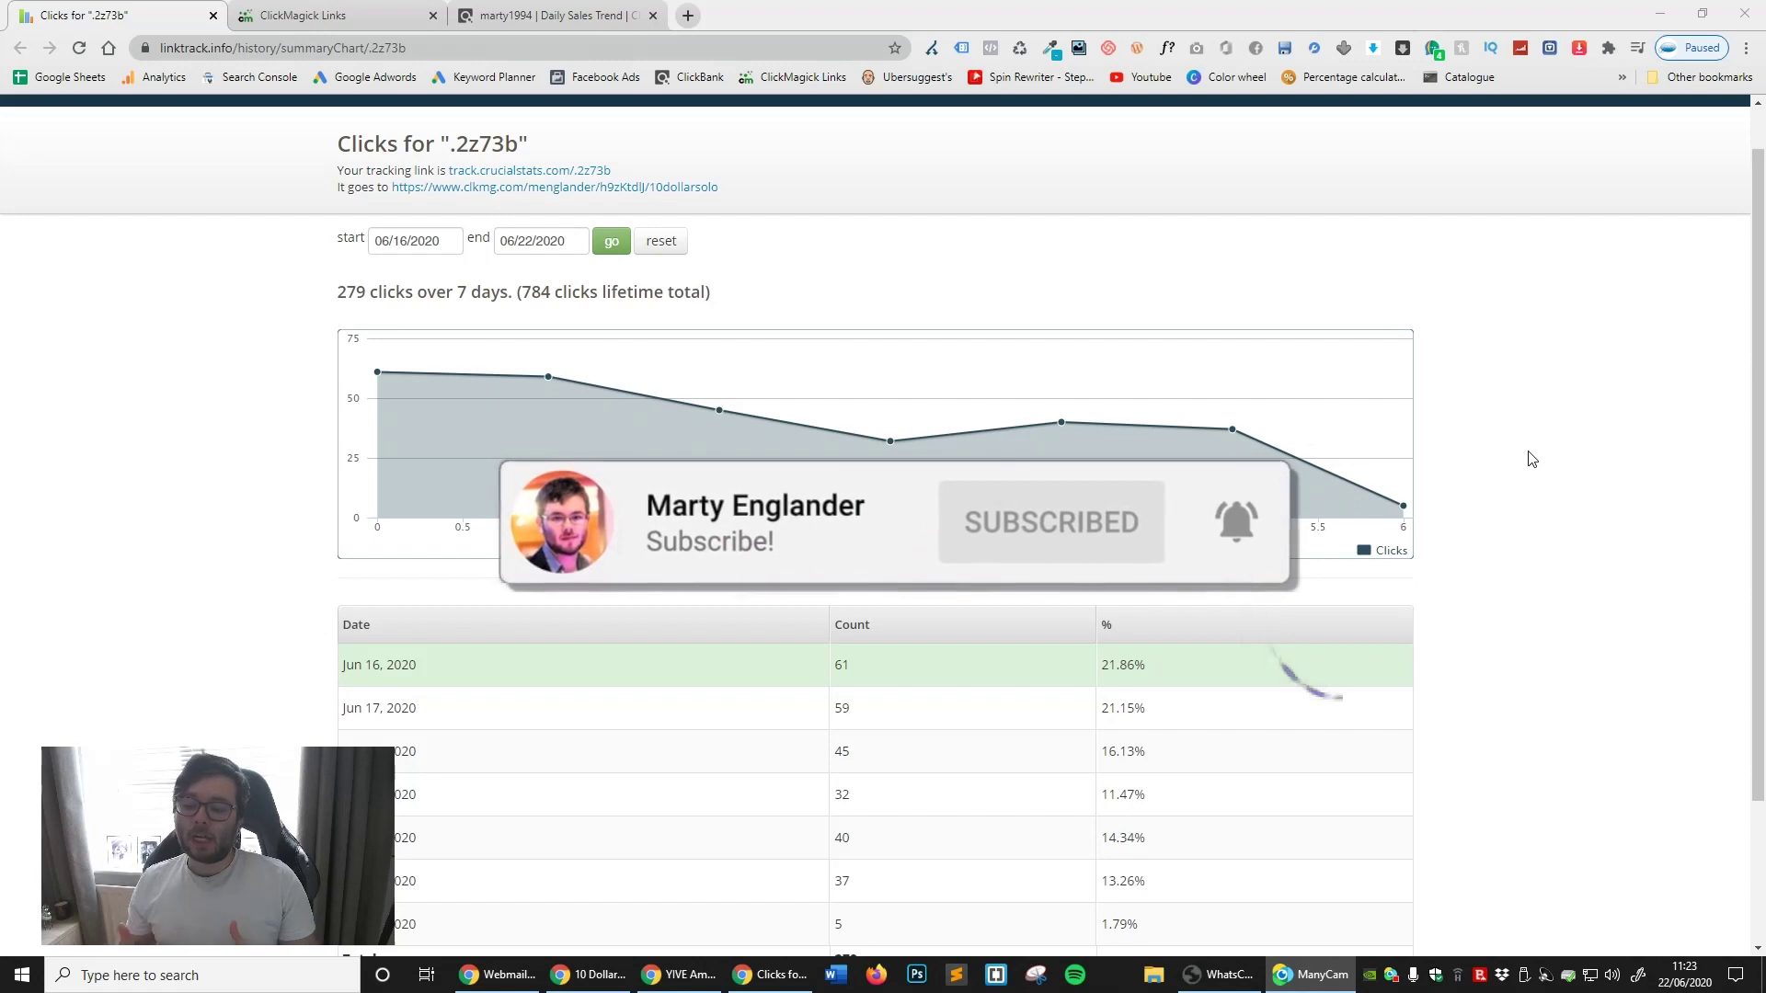
scroll(1524, 405, "down", 2)
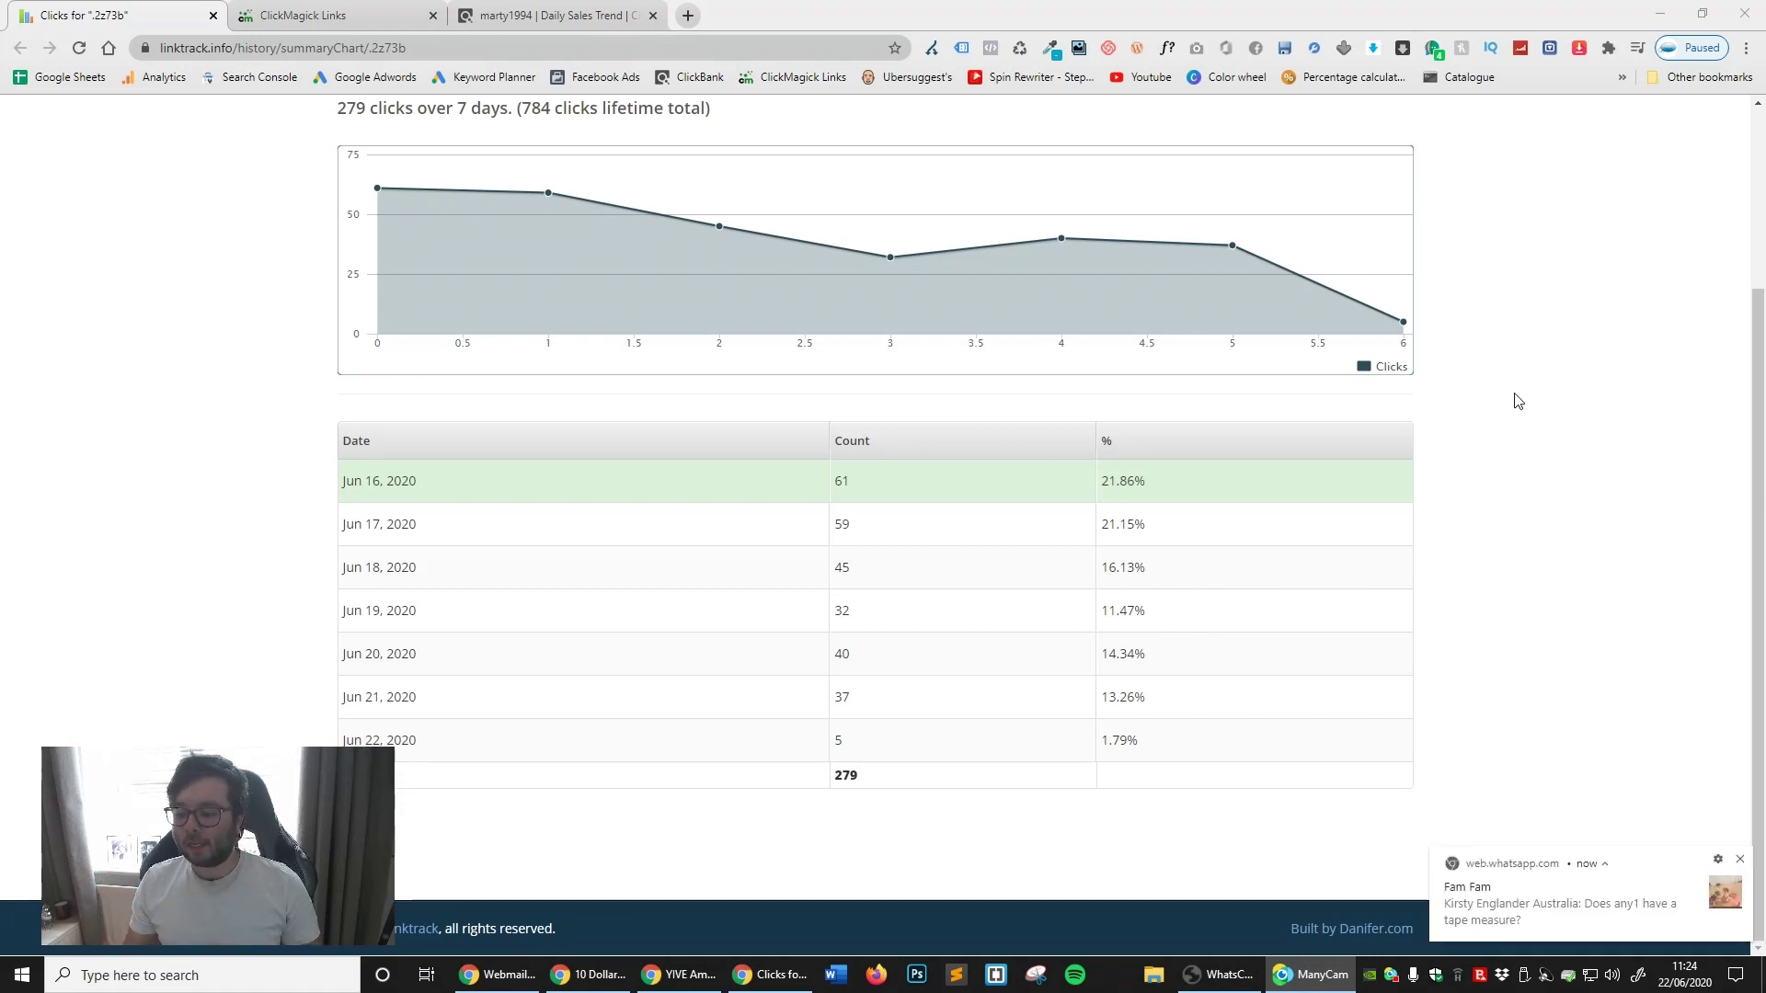
left_click(1740, 859)
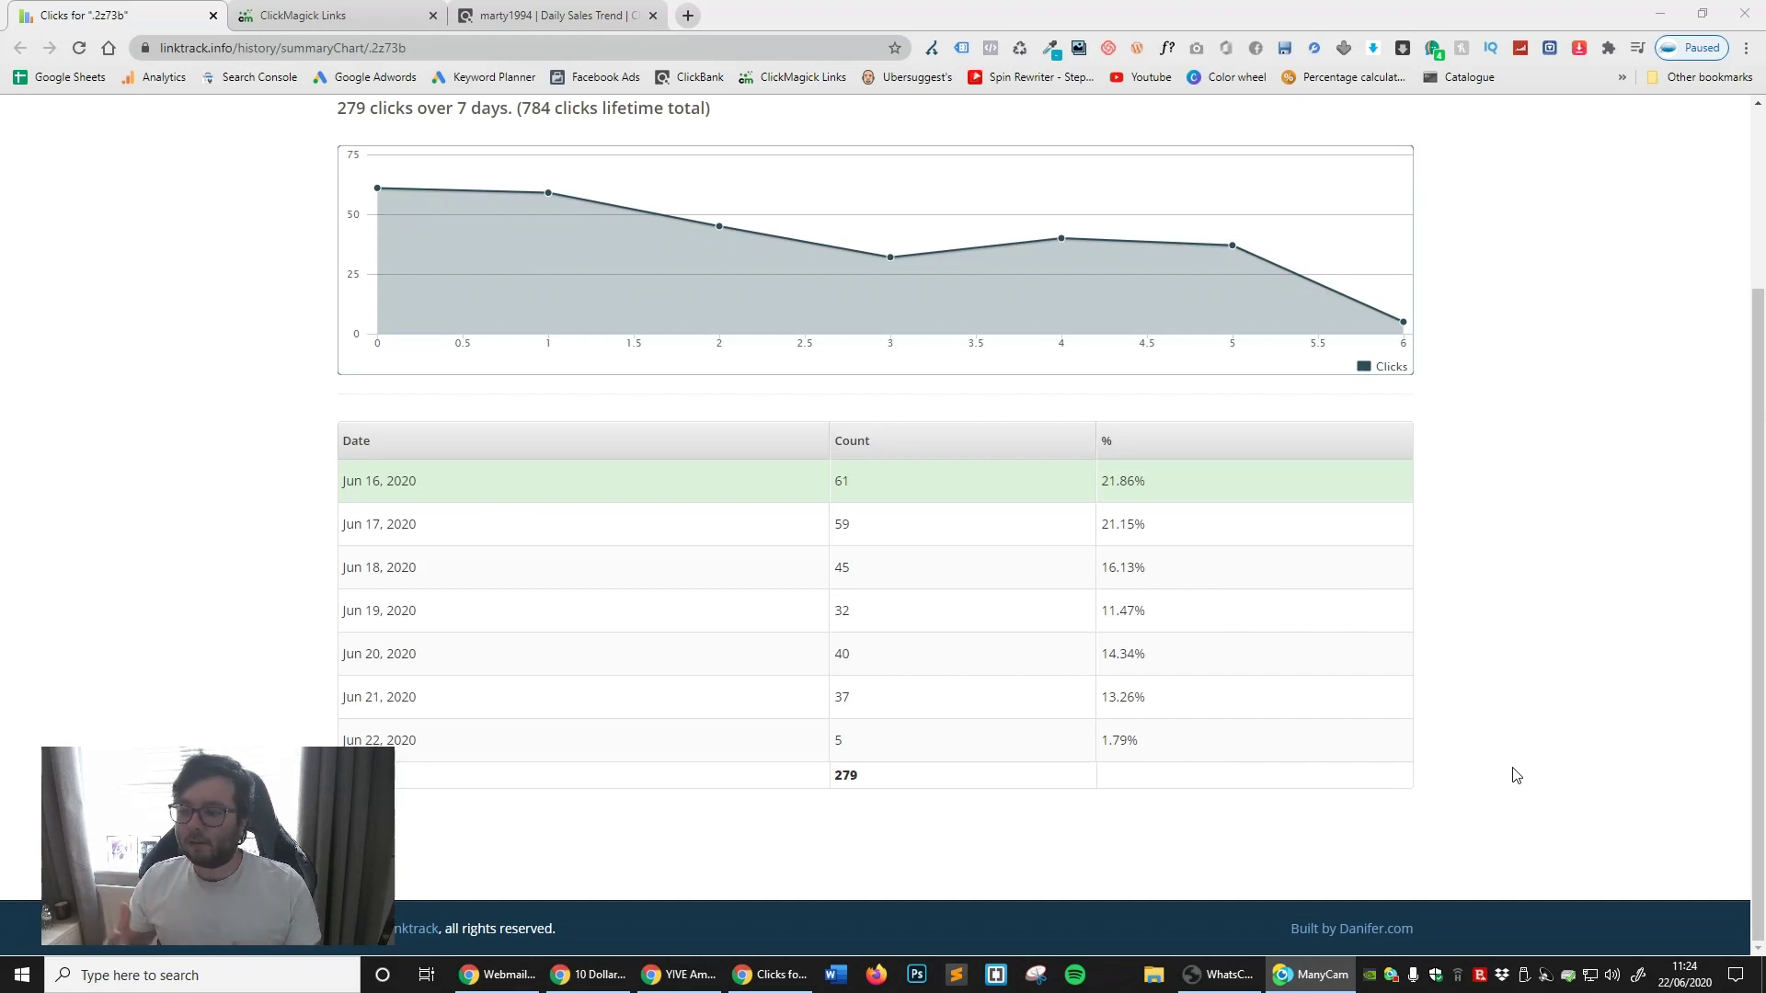
left_click(332, 16)
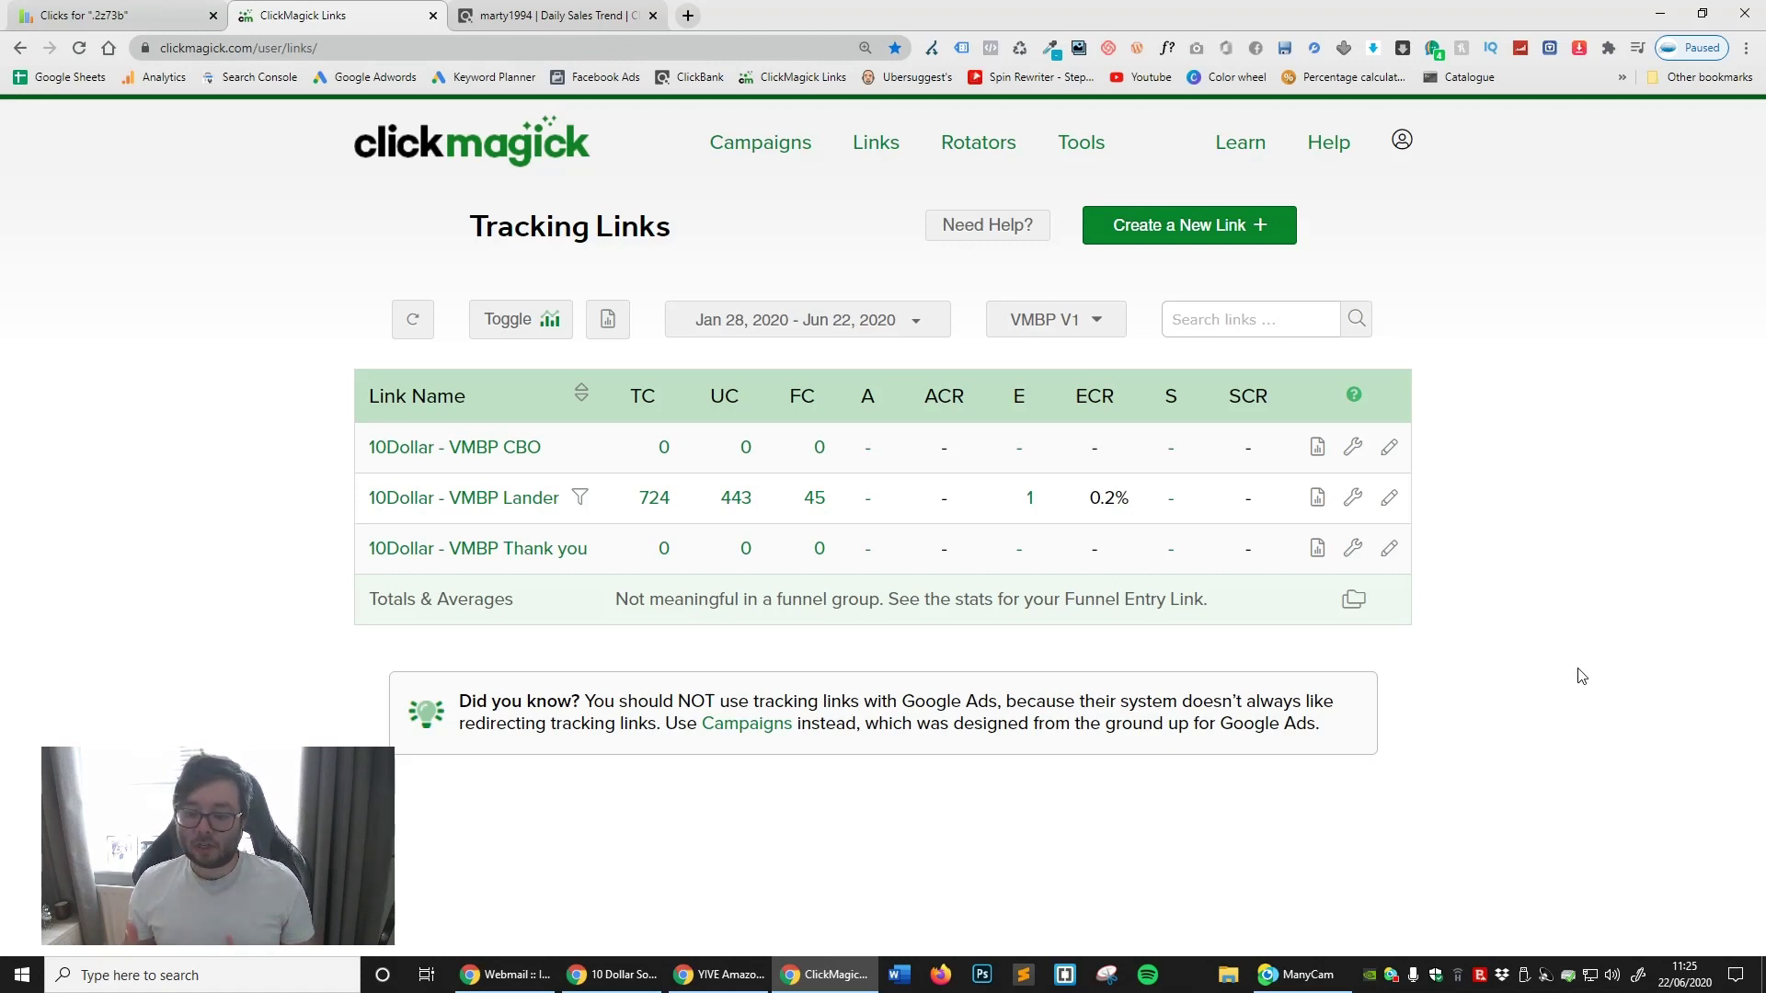
double_click(1195, 493)
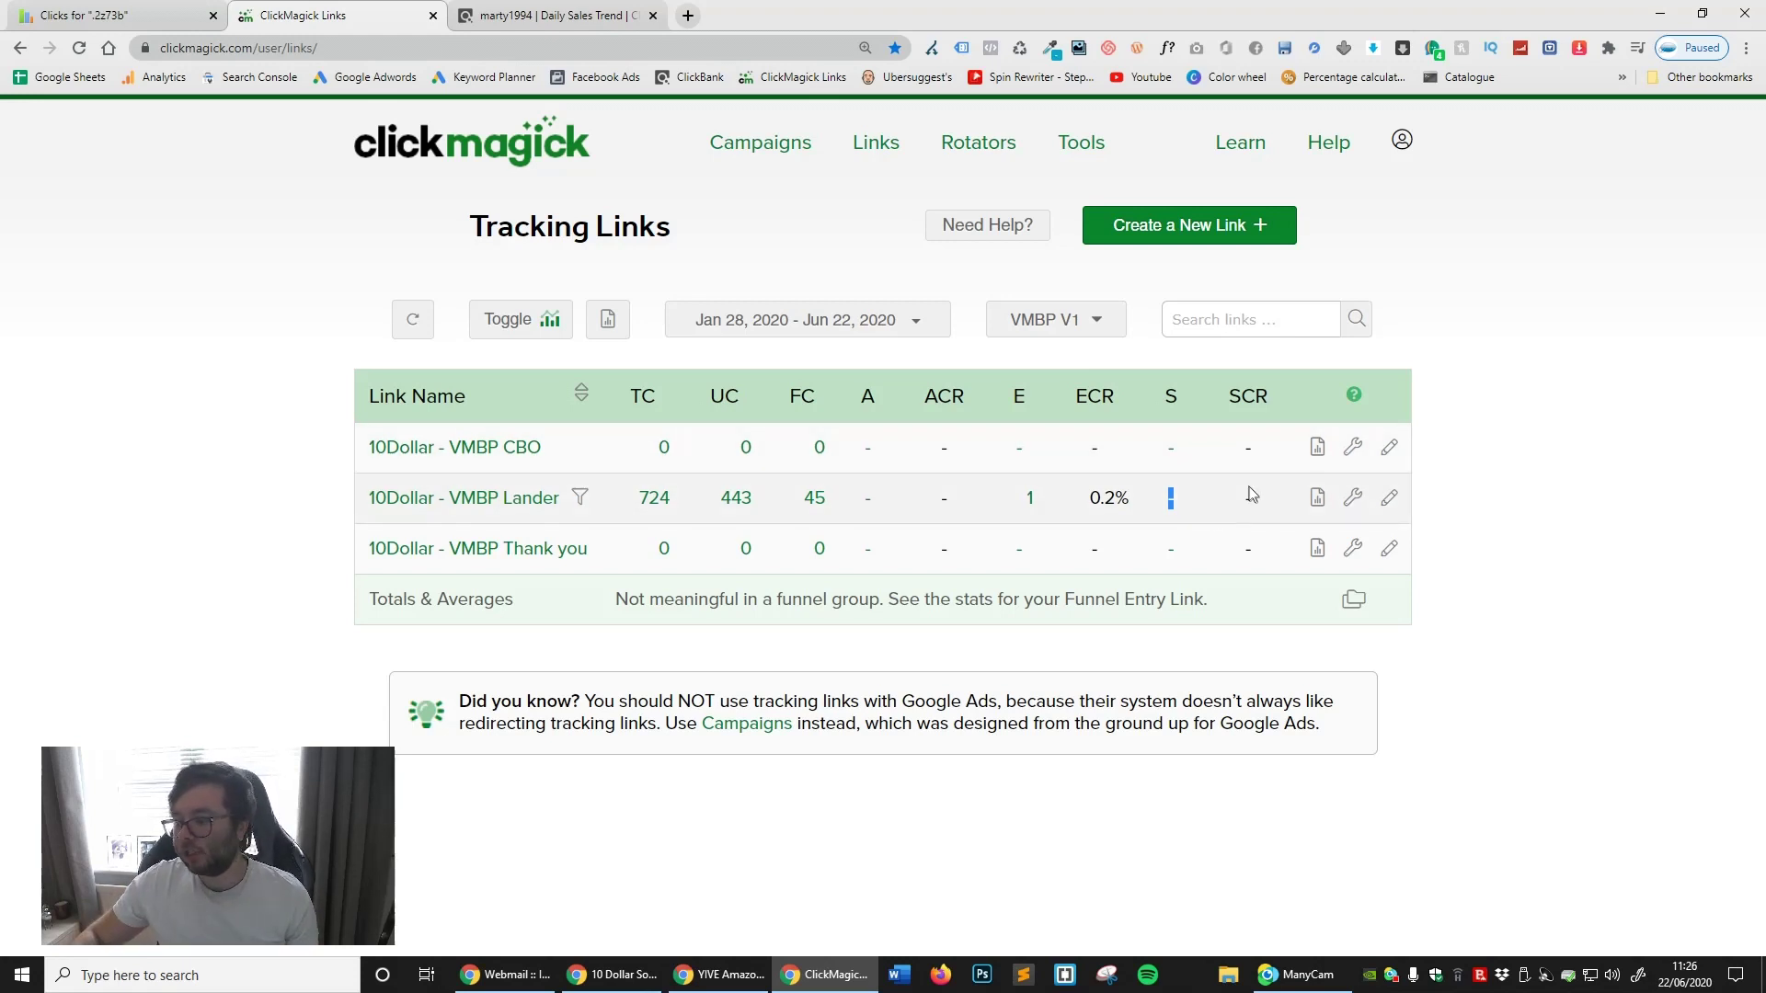
left_click(1318, 498)
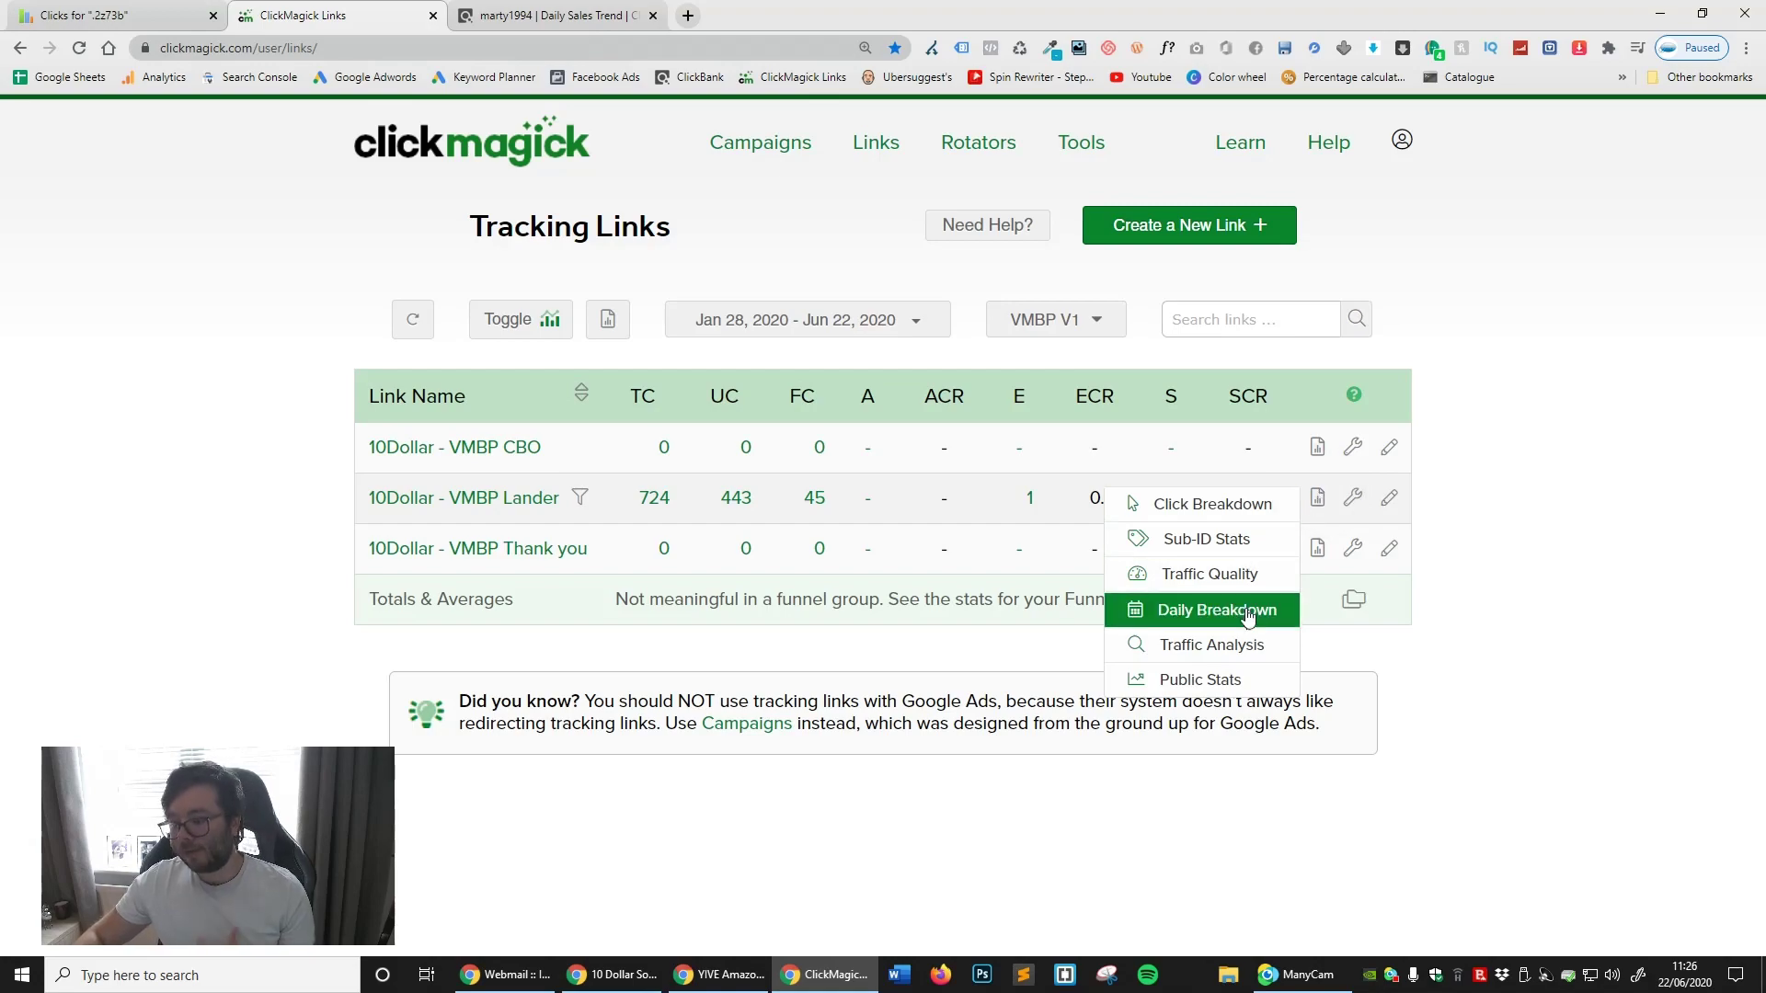
Step: Show the VMBP Lander Traffic Quality report (score 71, 440 tier 1 clicks), then load its click breakdown
left_click(1270, 575)
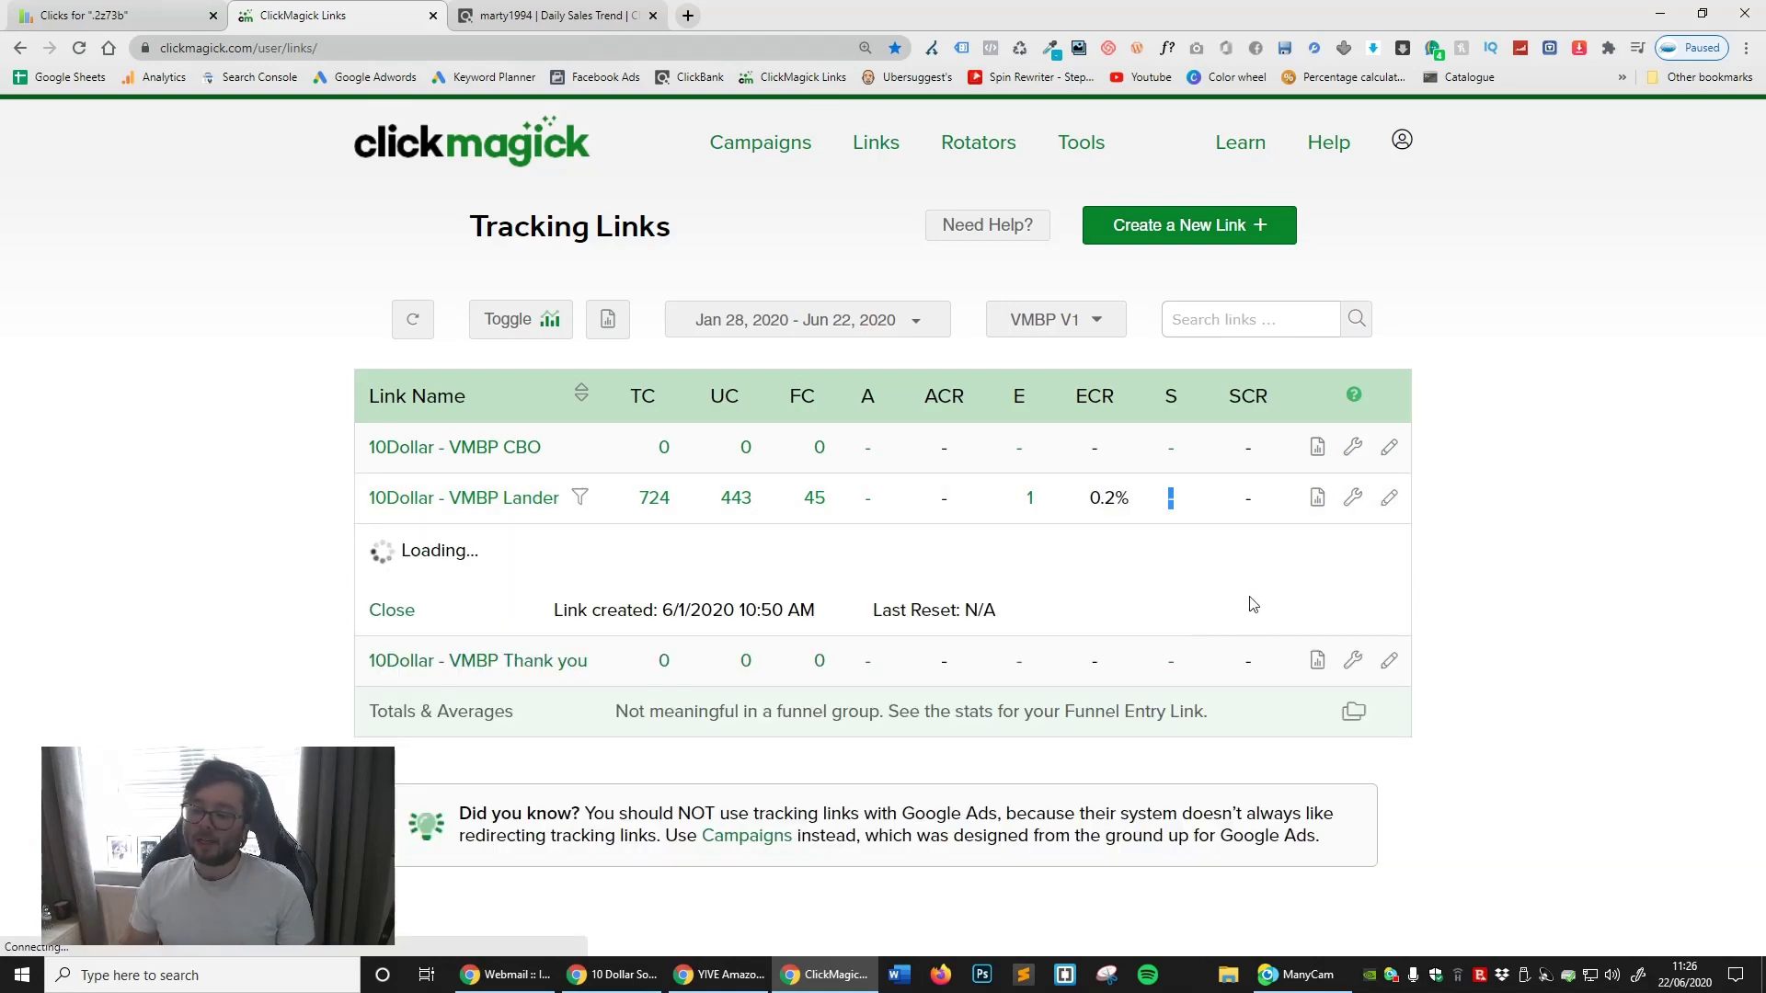
scroll(1251, 603, "down", 2)
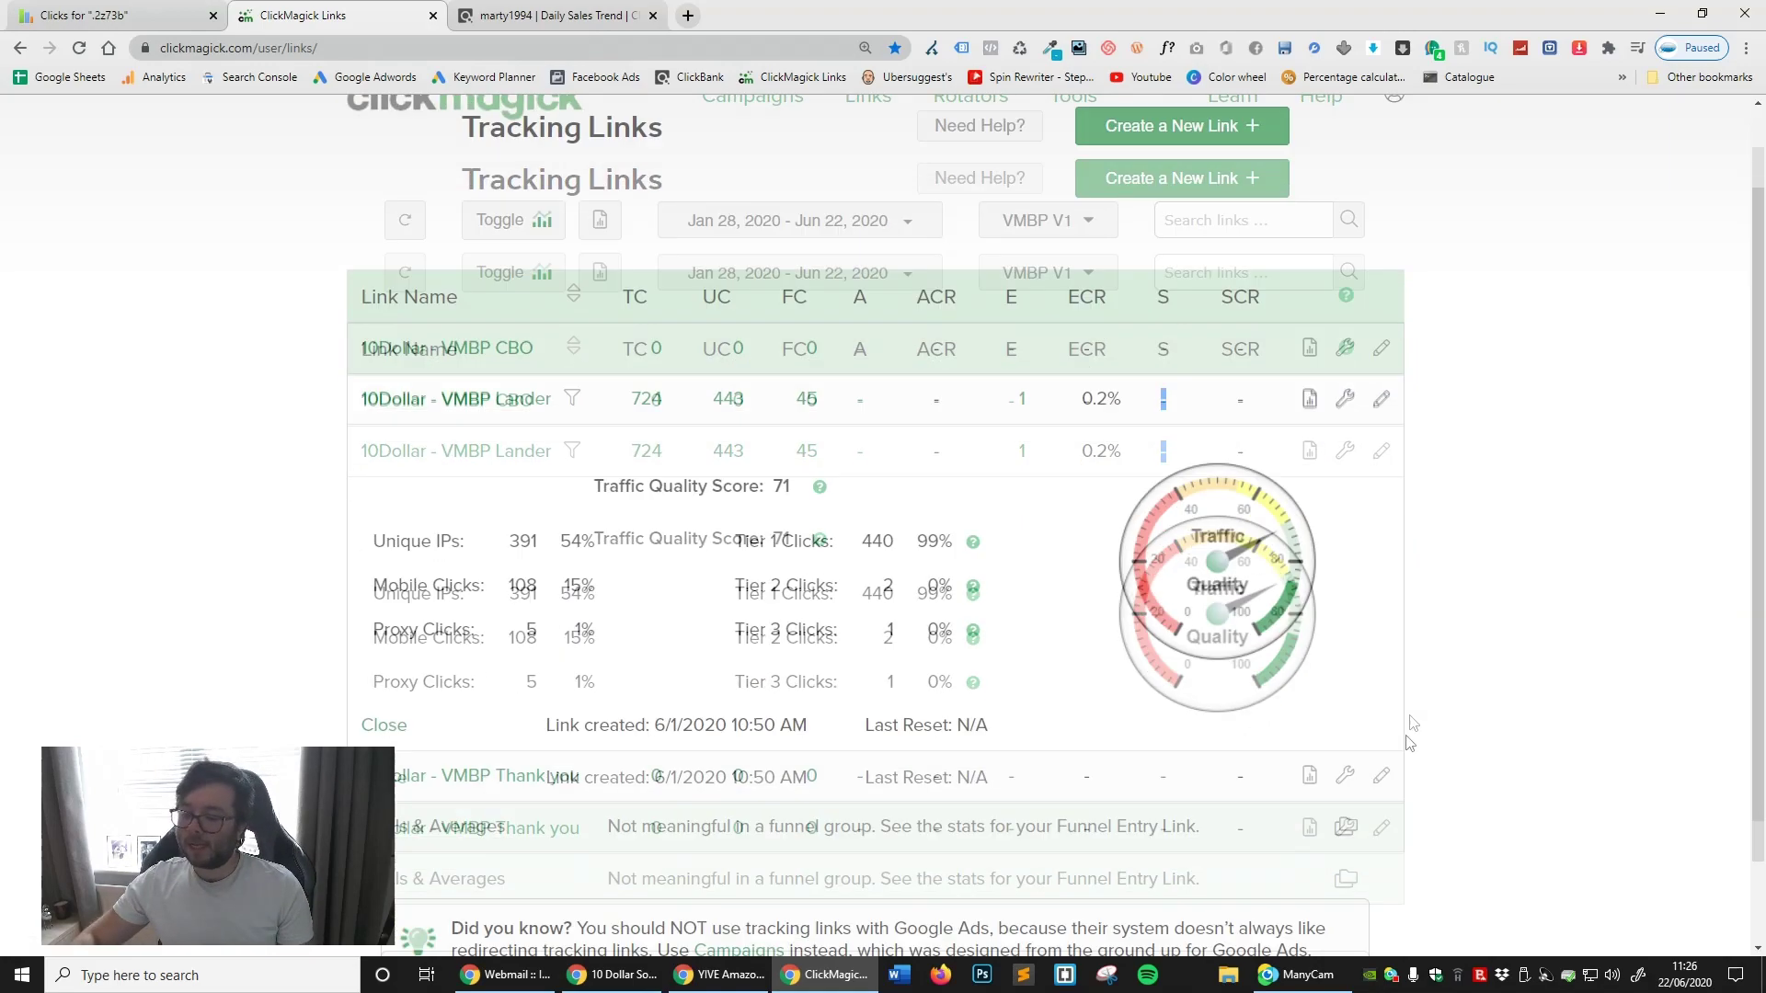
left_click_drag(871, 457, 914, 462)
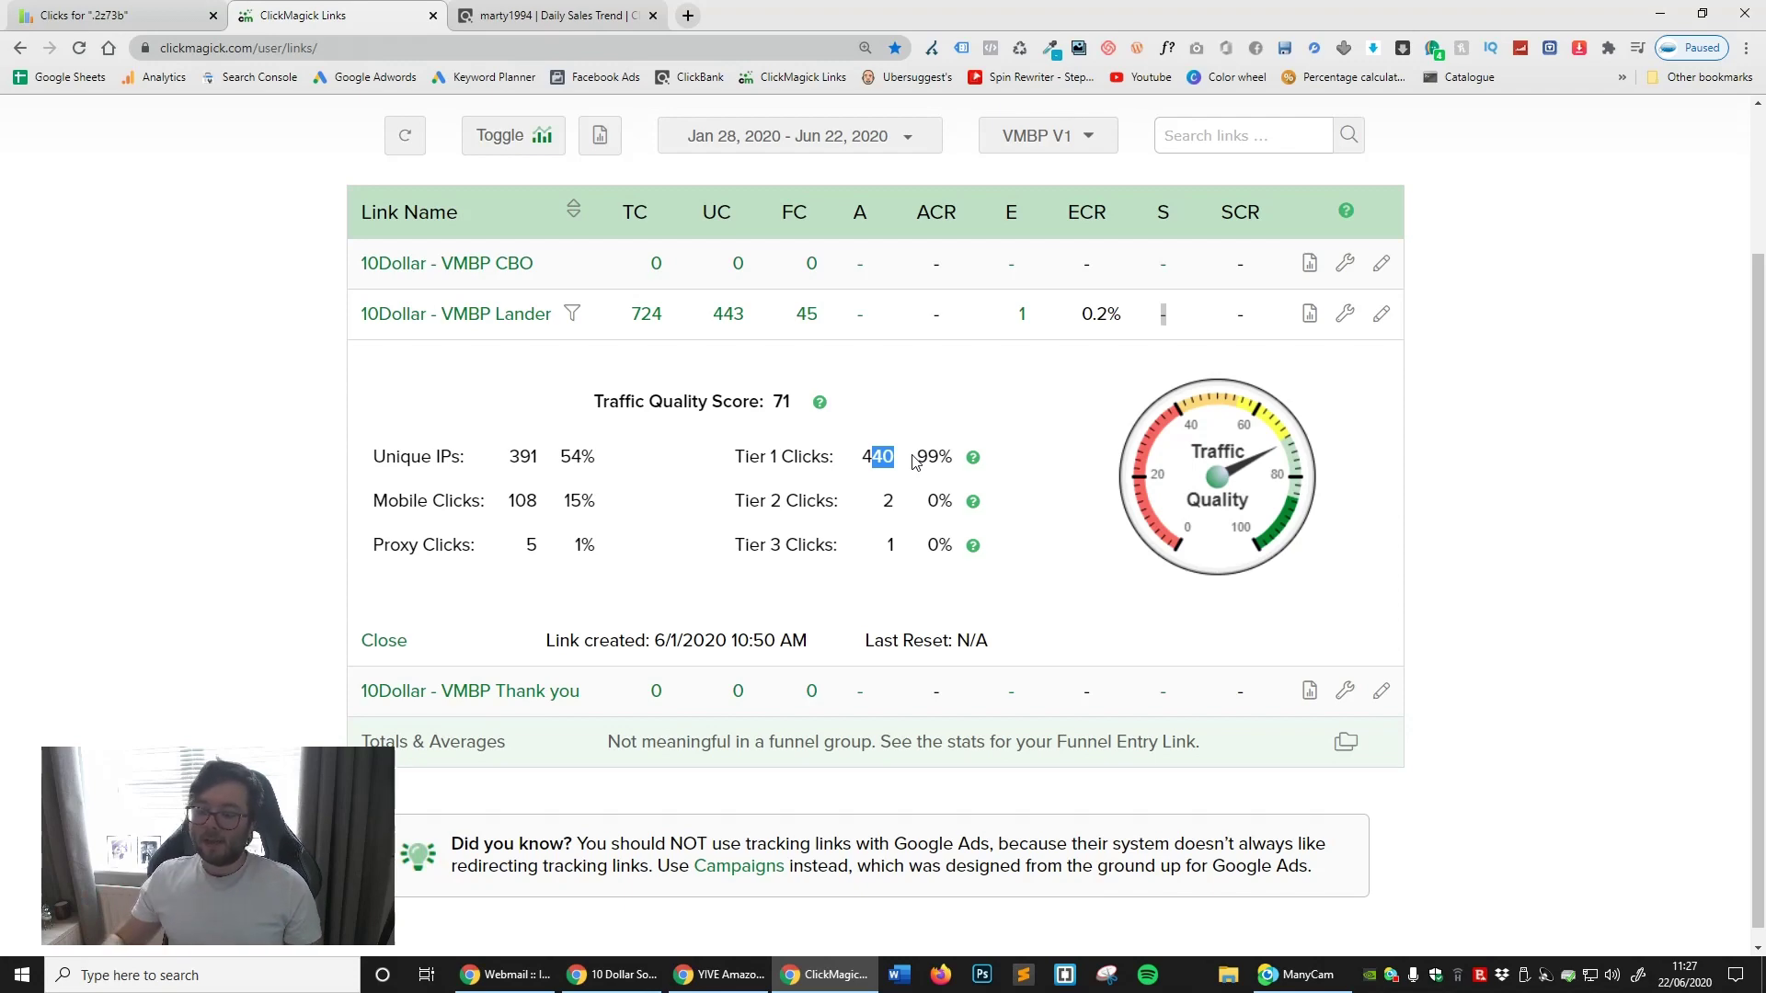
left_click(815, 438)
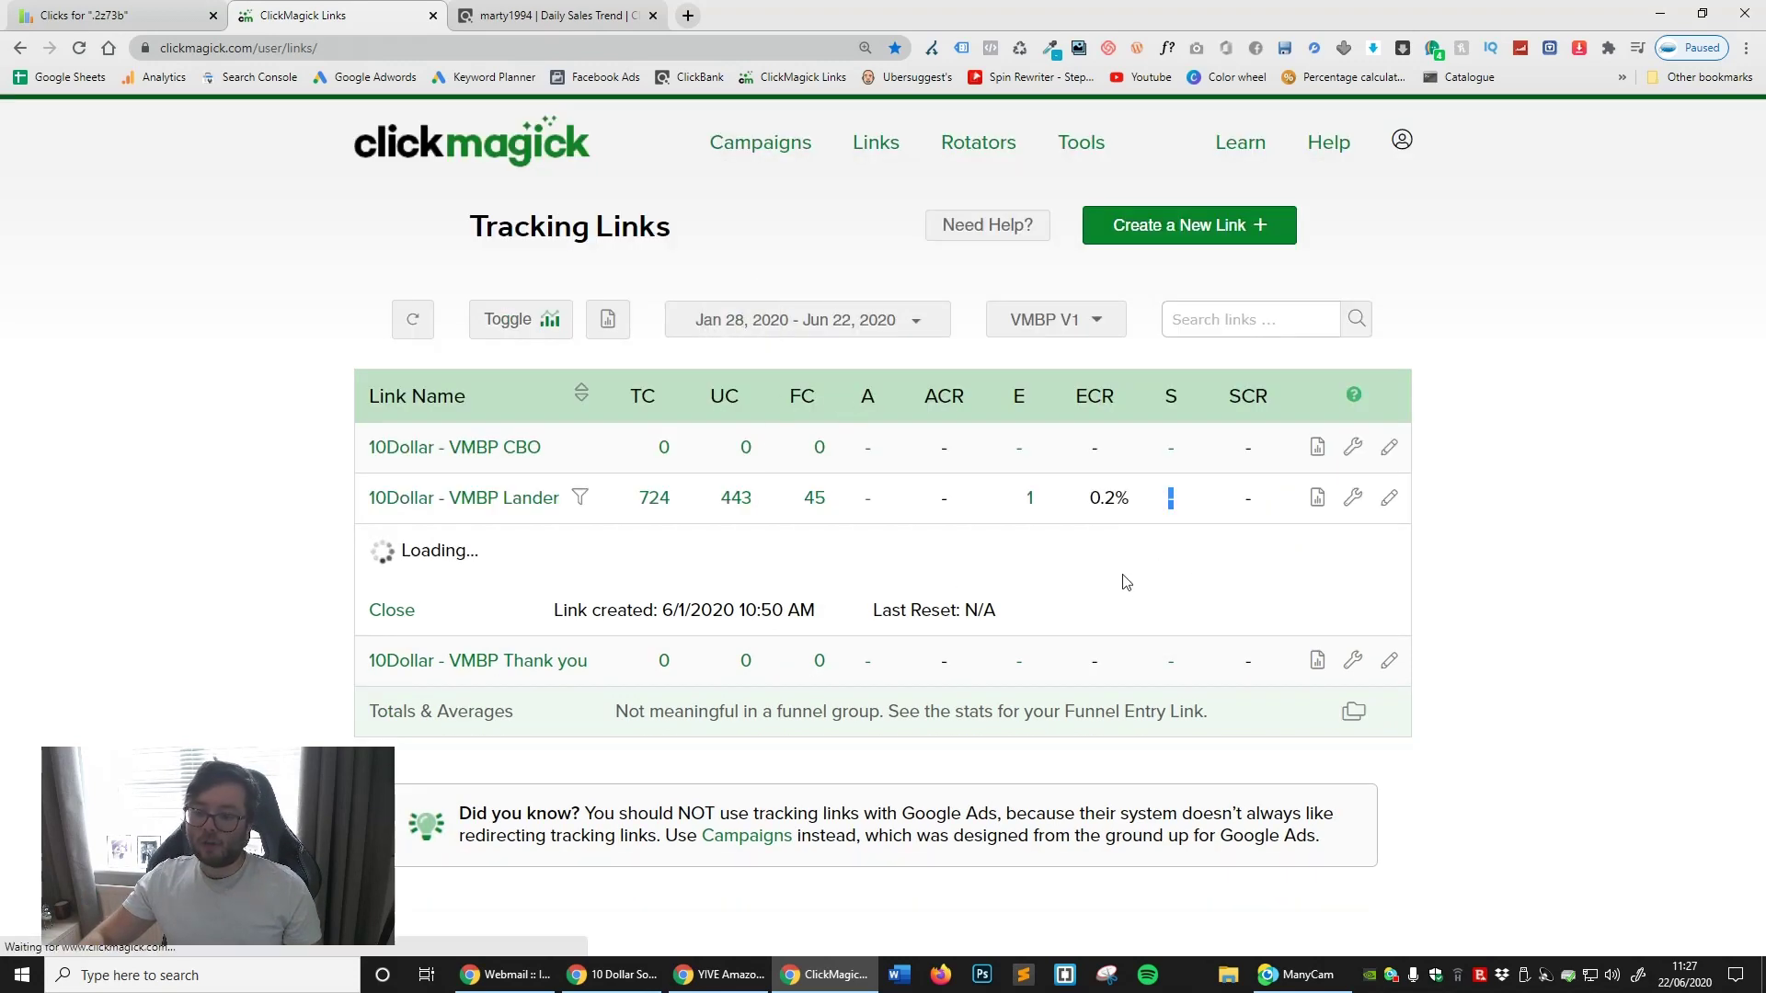
Step: Scroll down the VMBP Lander unique clicks log and show page 4 with the 6/9/2020 clicks
scroll(1060, 622, "down", 1)
scroll(1060, 621, "down", 10)
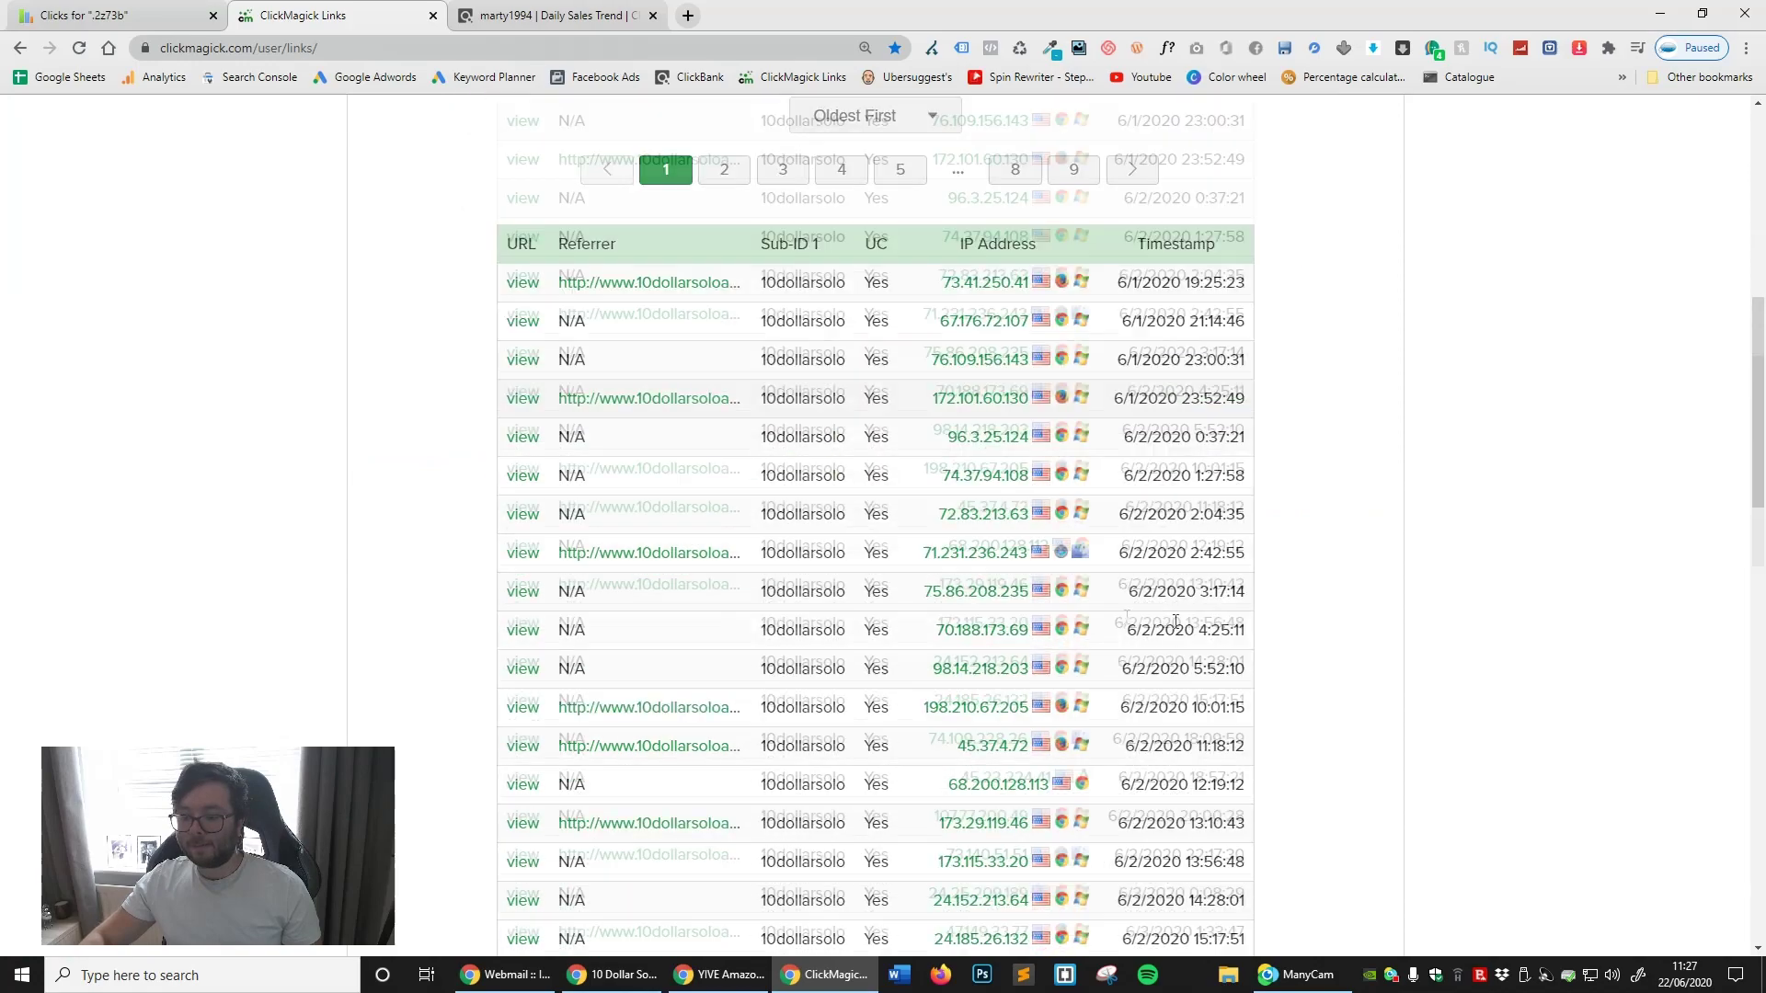
scroll(1064, 483, "up", 3)
scroll(1064, 483, "down", 3)
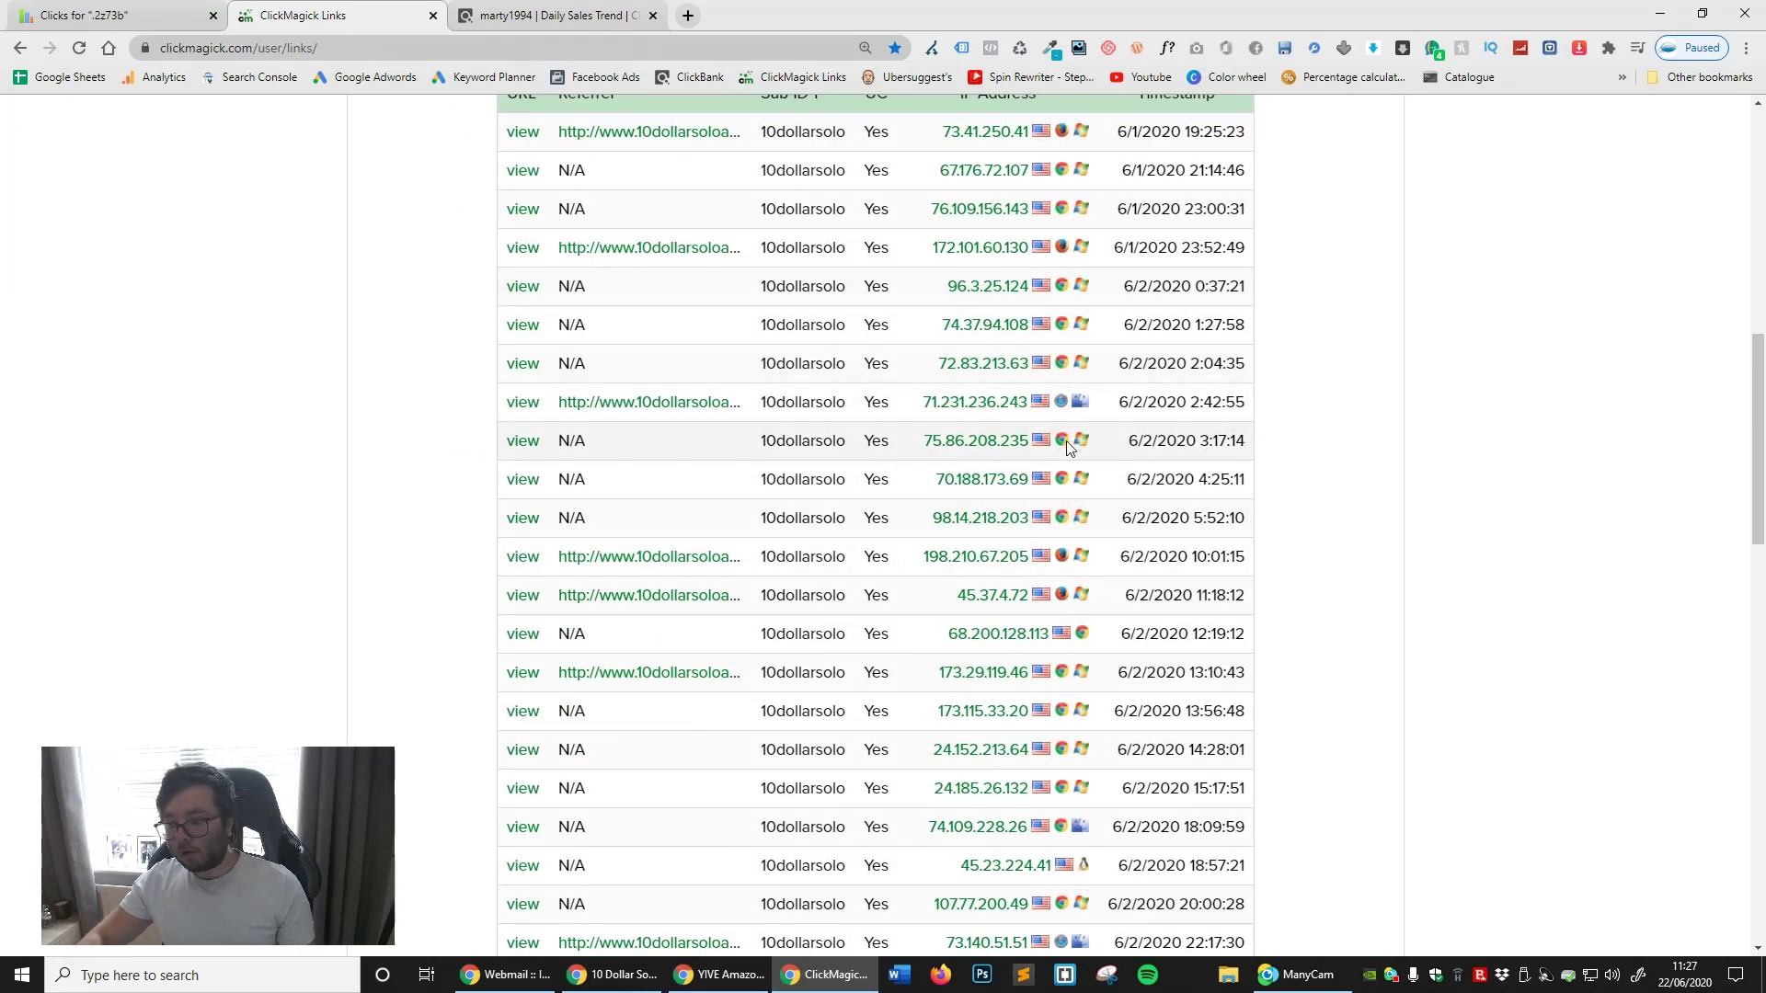
scroll(1054, 464, "down", 1)
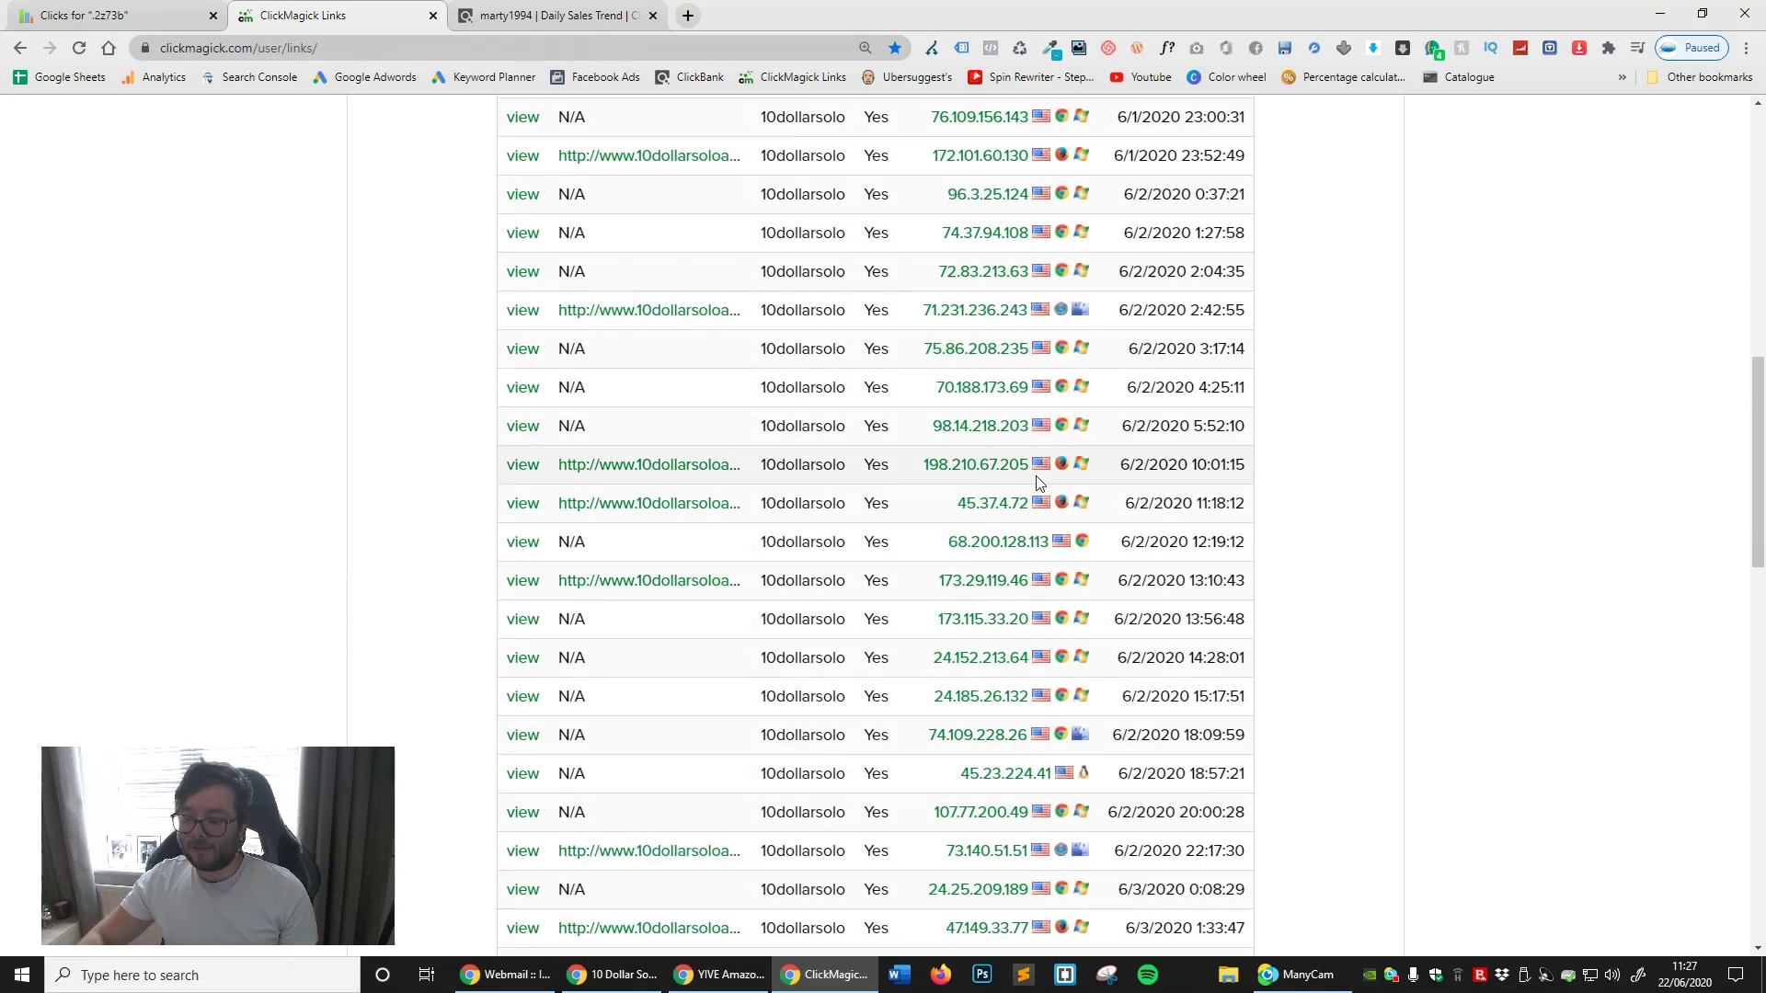
scroll(1039, 480, "down", 1)
scroll(1032, 479, "down", 1)
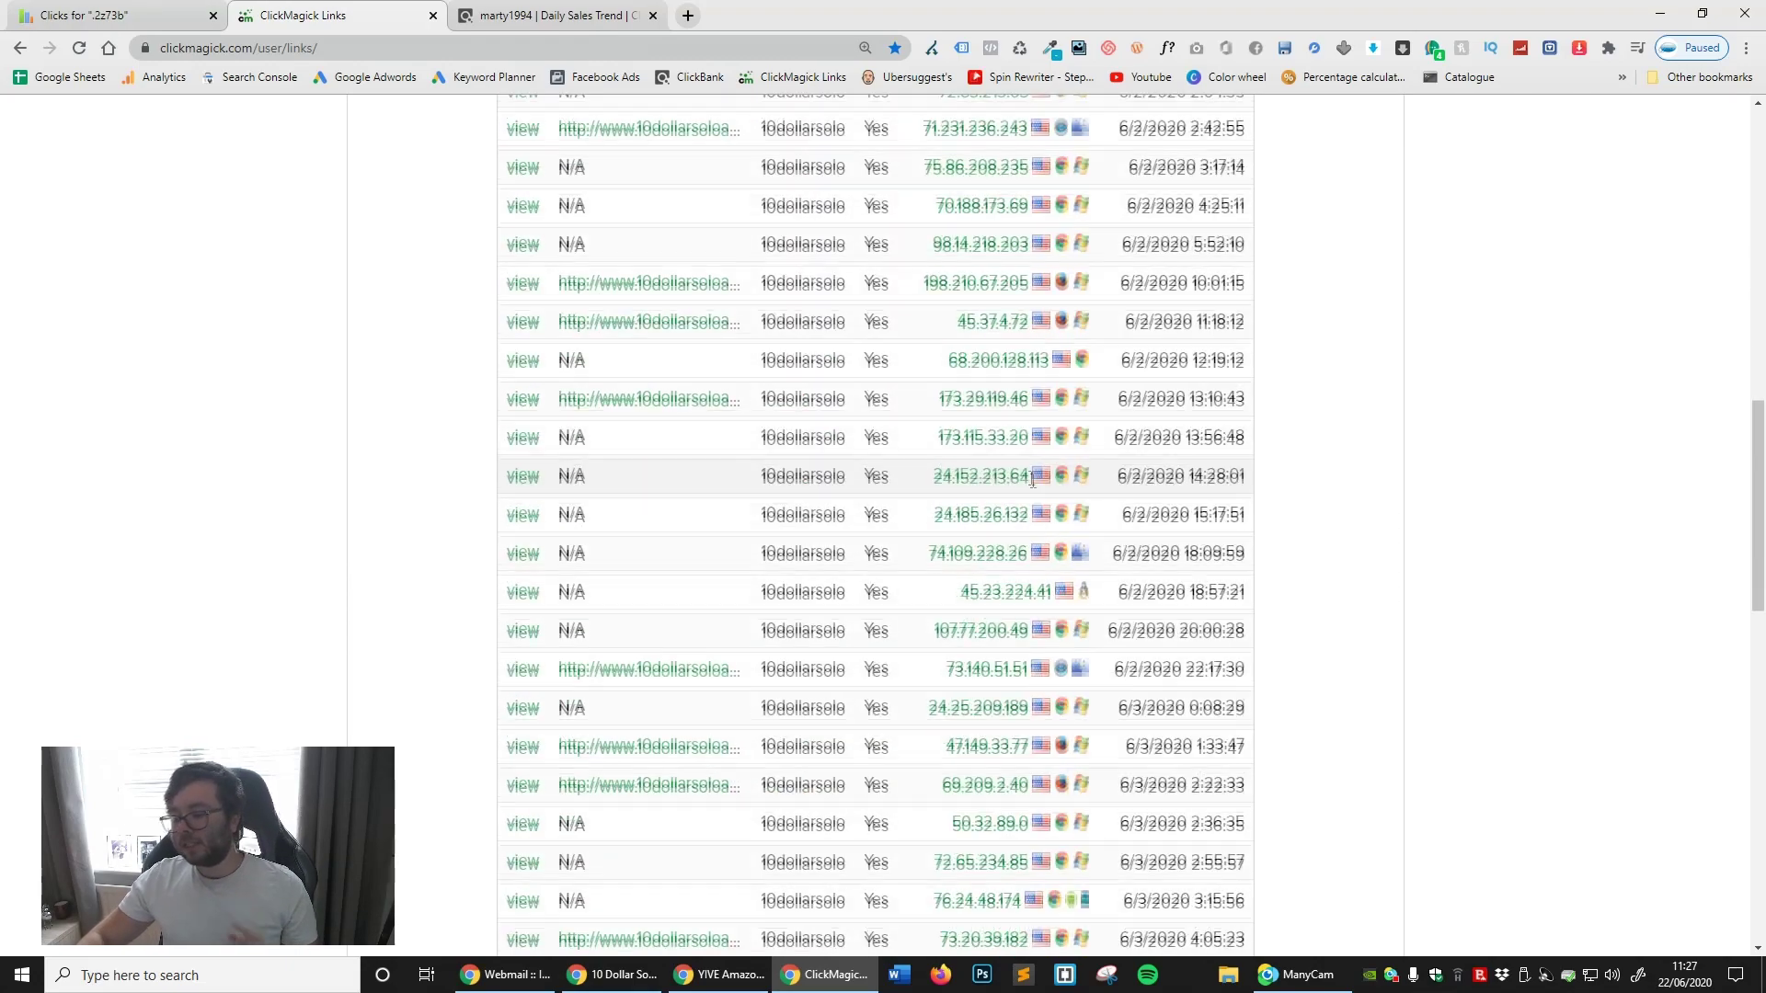
scroll(1074, 542, "down", 7)
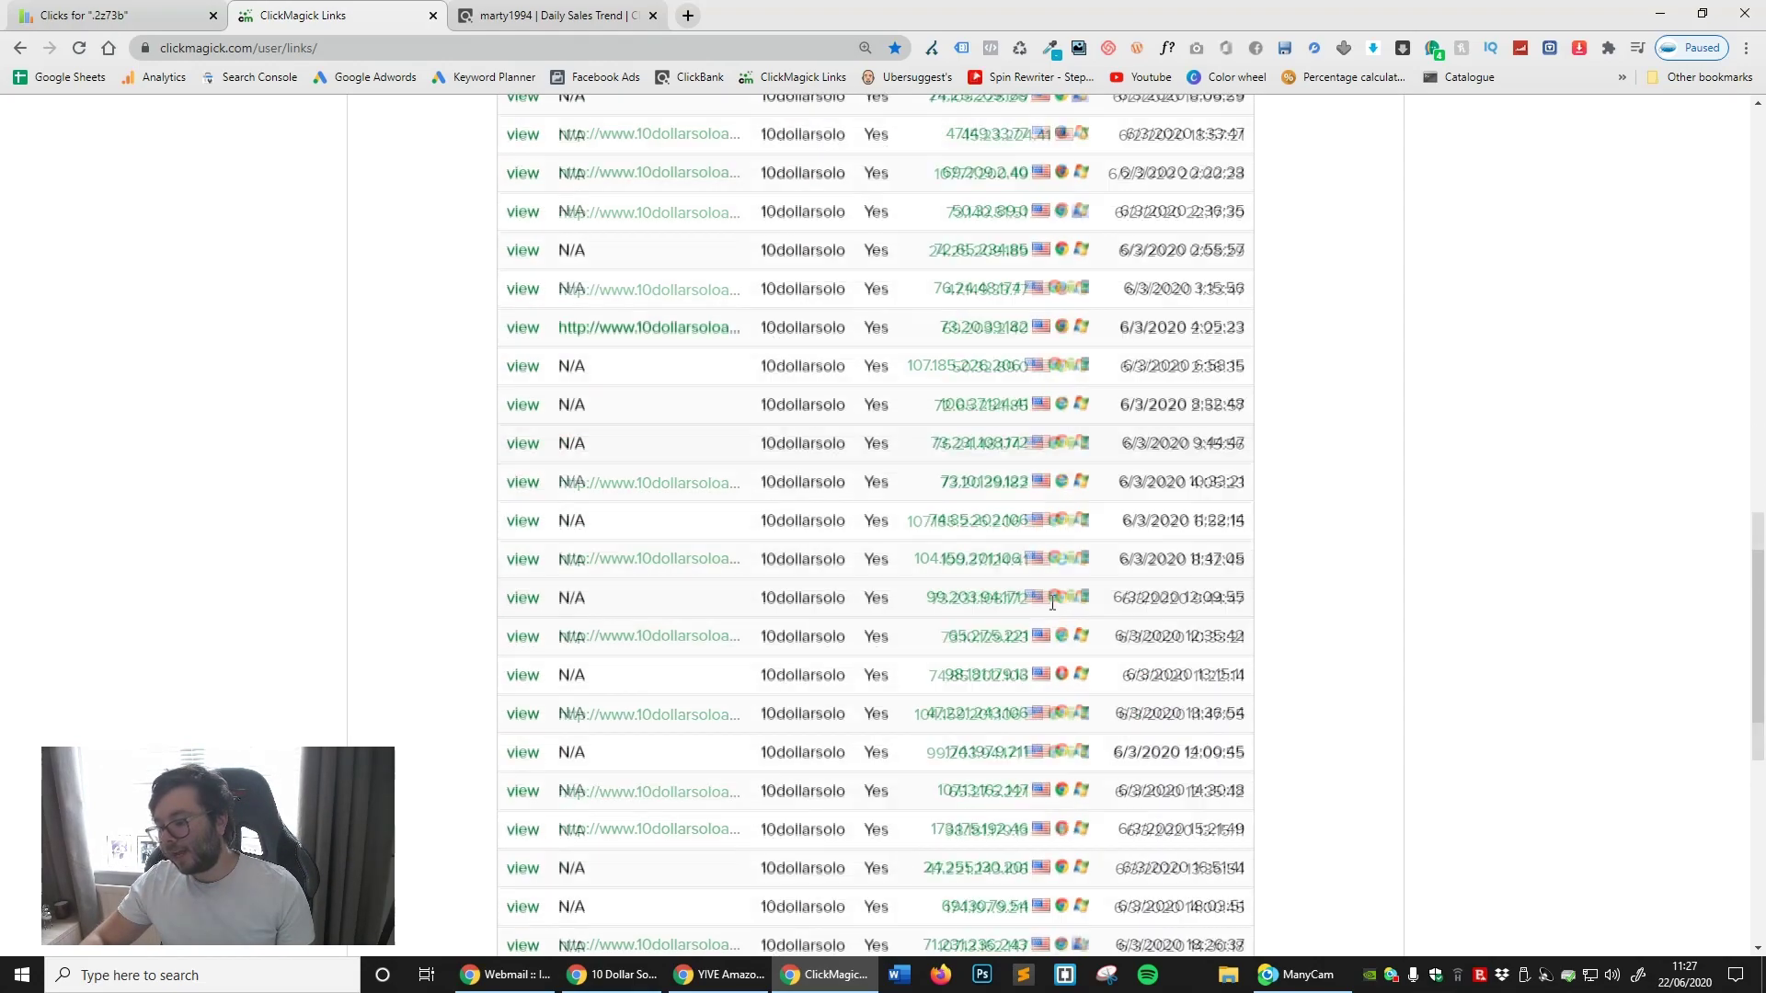
scroll(1053, 607, "down", 6)
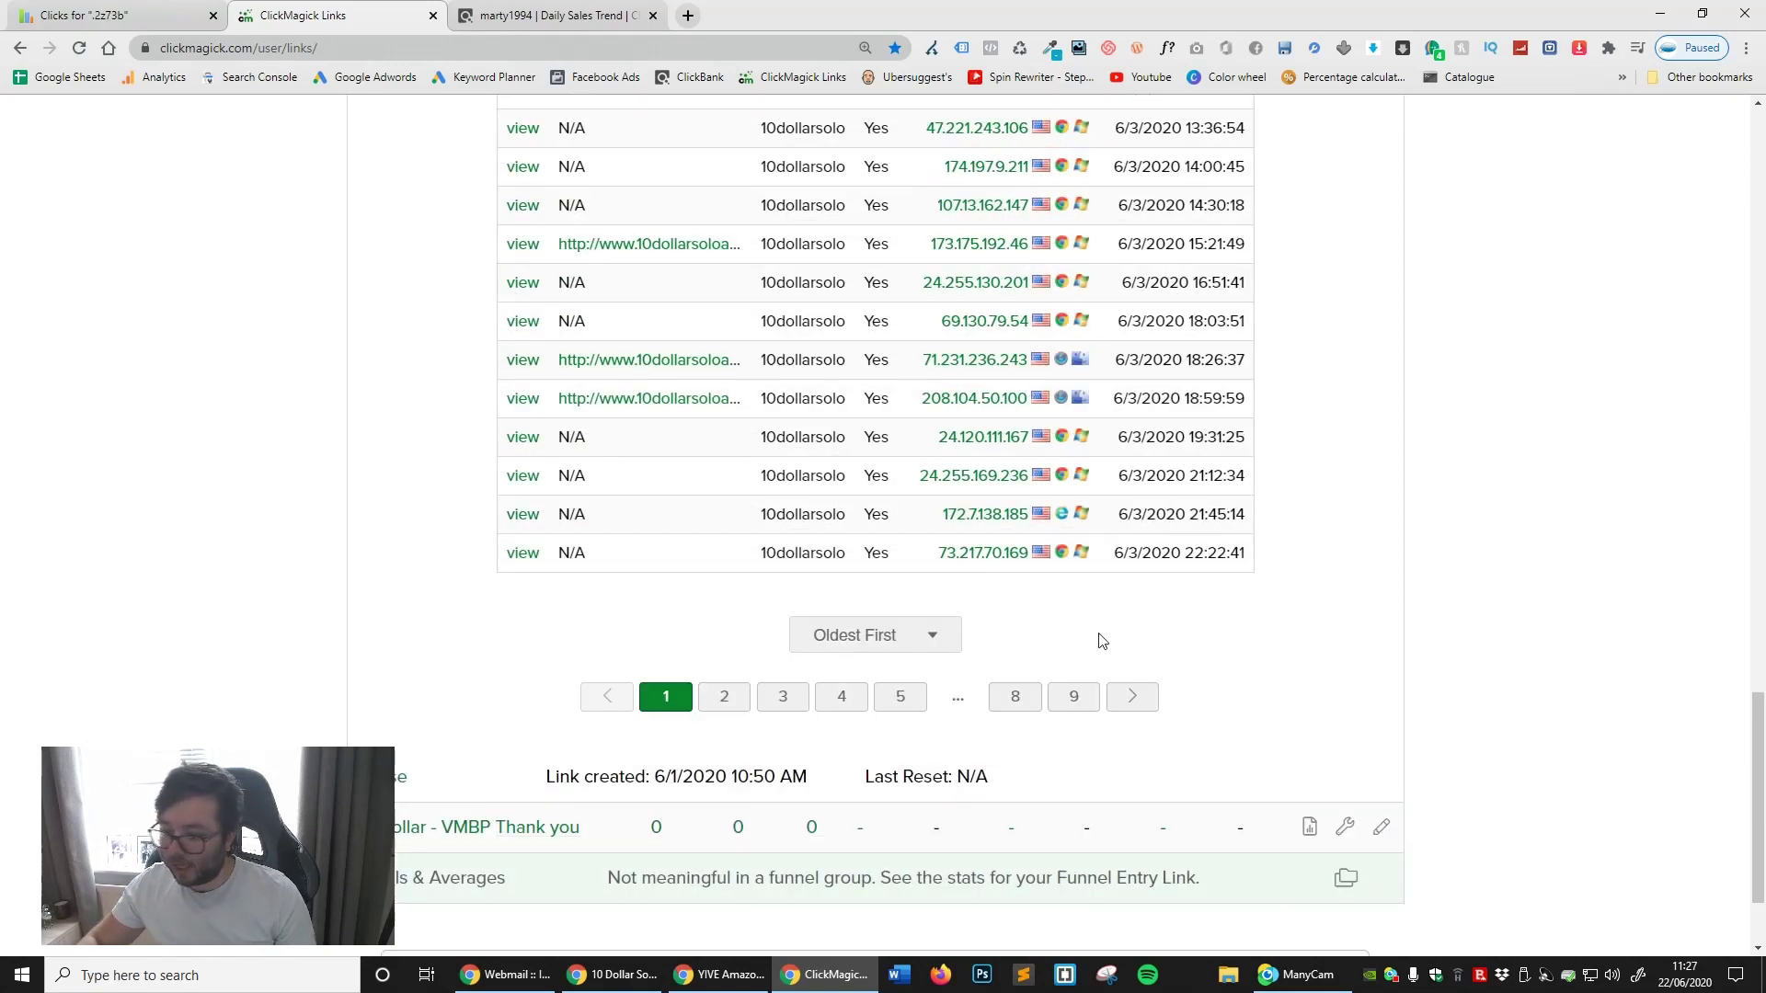
scroll(1398, 690, "up", 1)
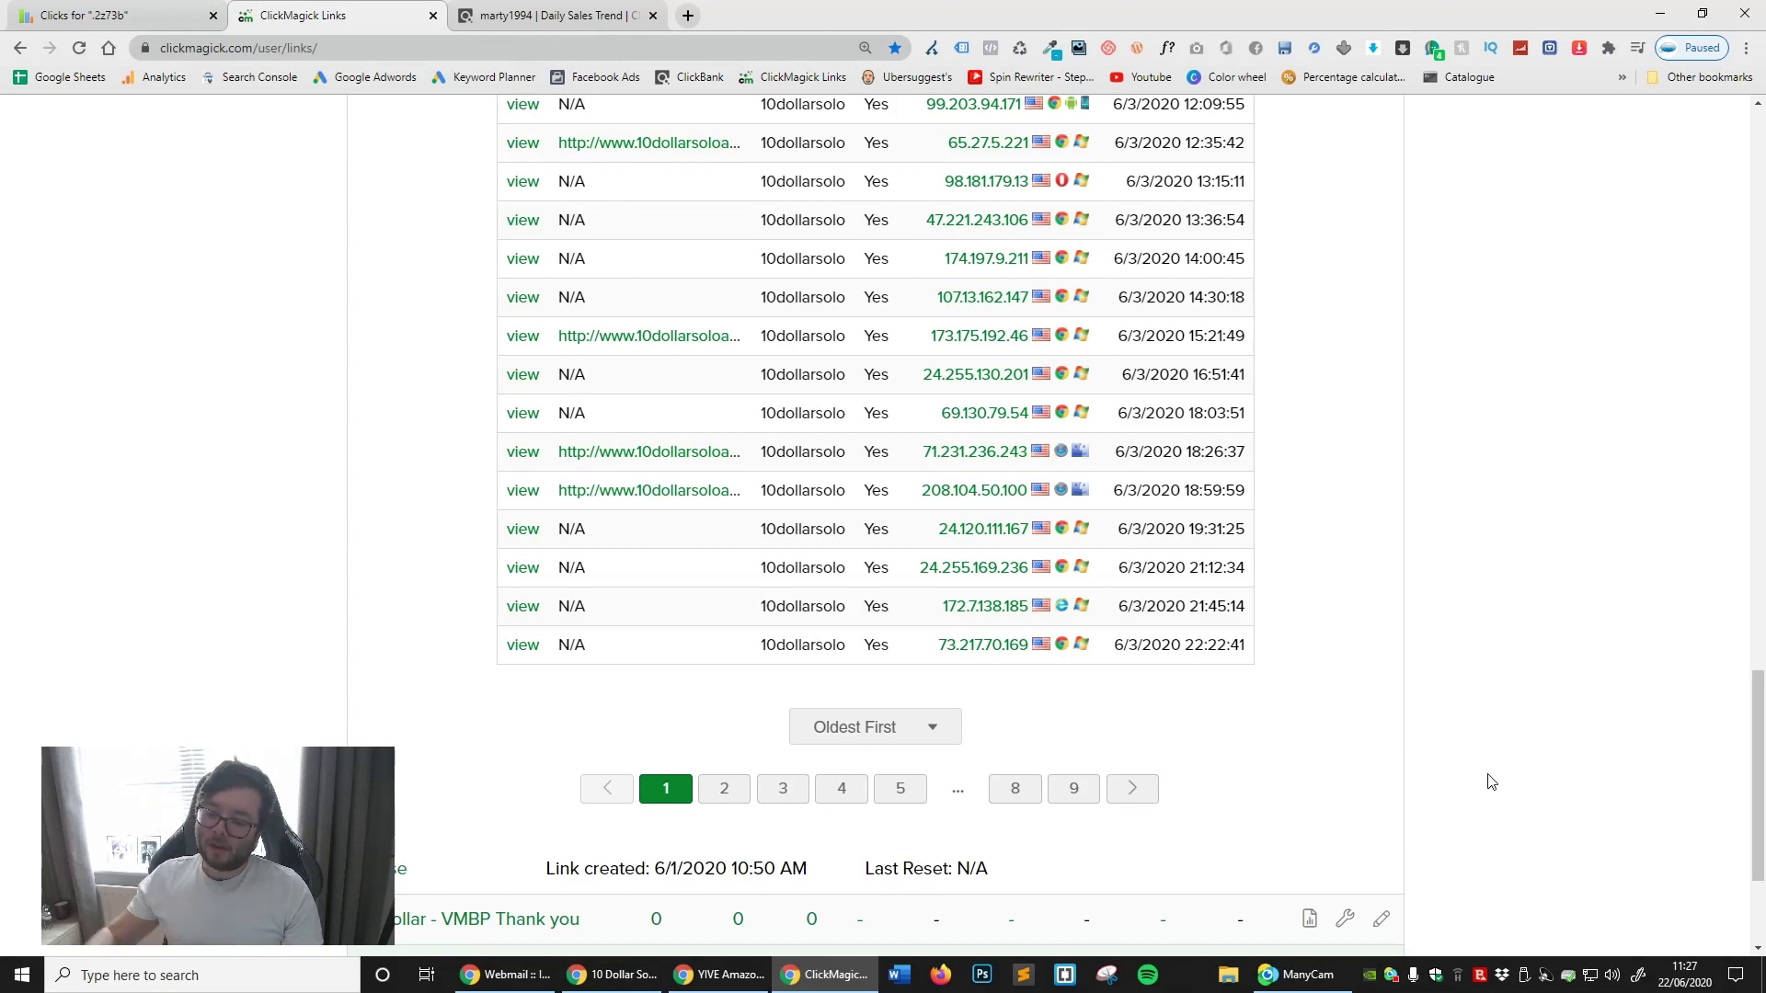
left_click(841, 788)
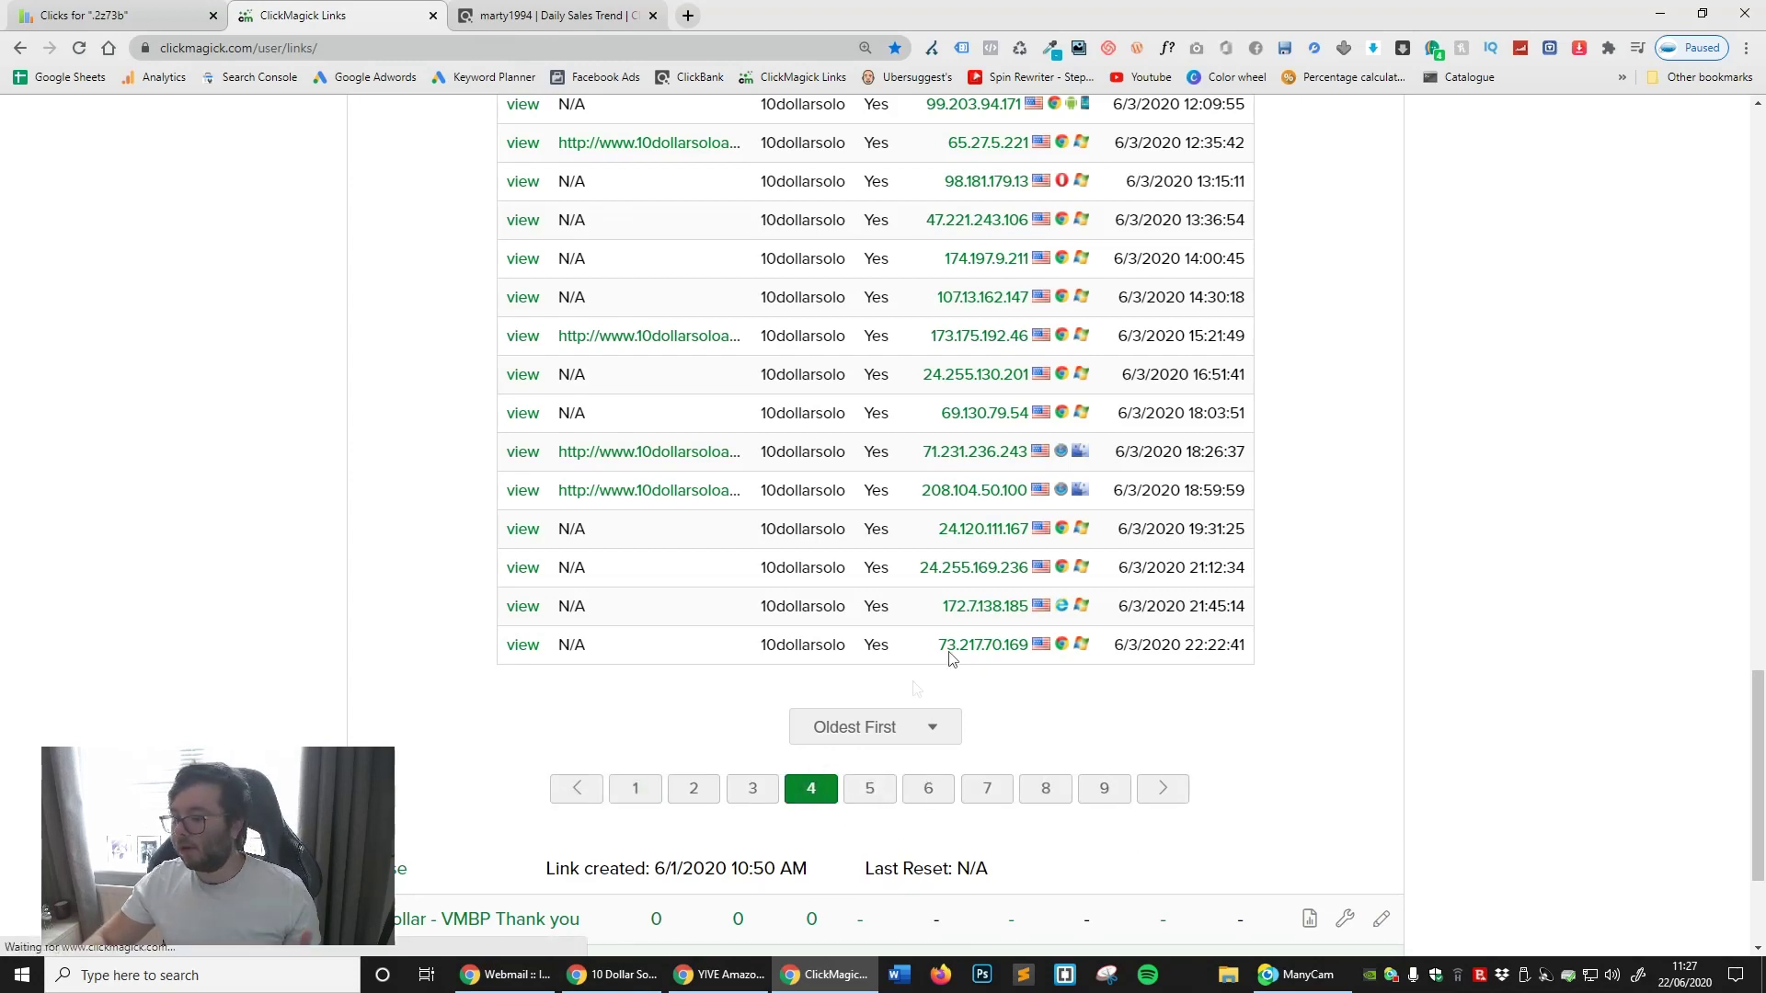
Step: Scroll back up to the Tracking Links table and switch to the ClickBank sales report
scroll(1003, 529, "up", 7)
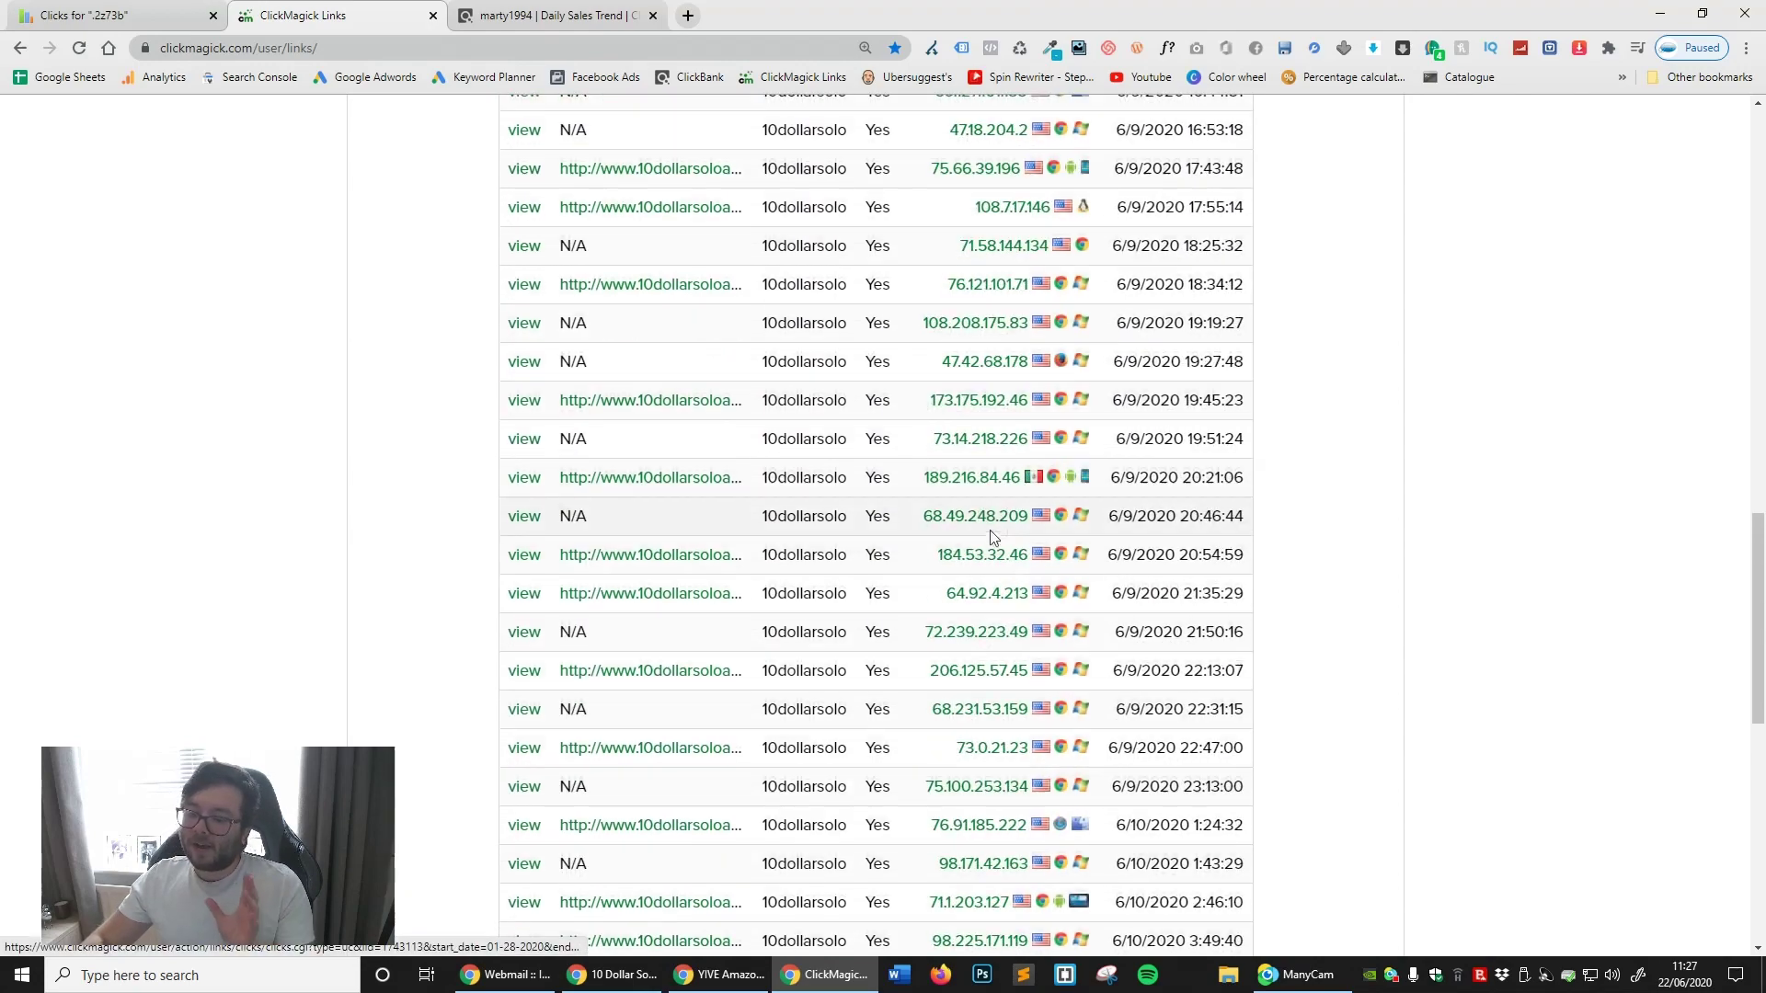
scroll(992, 537, "up", 6)
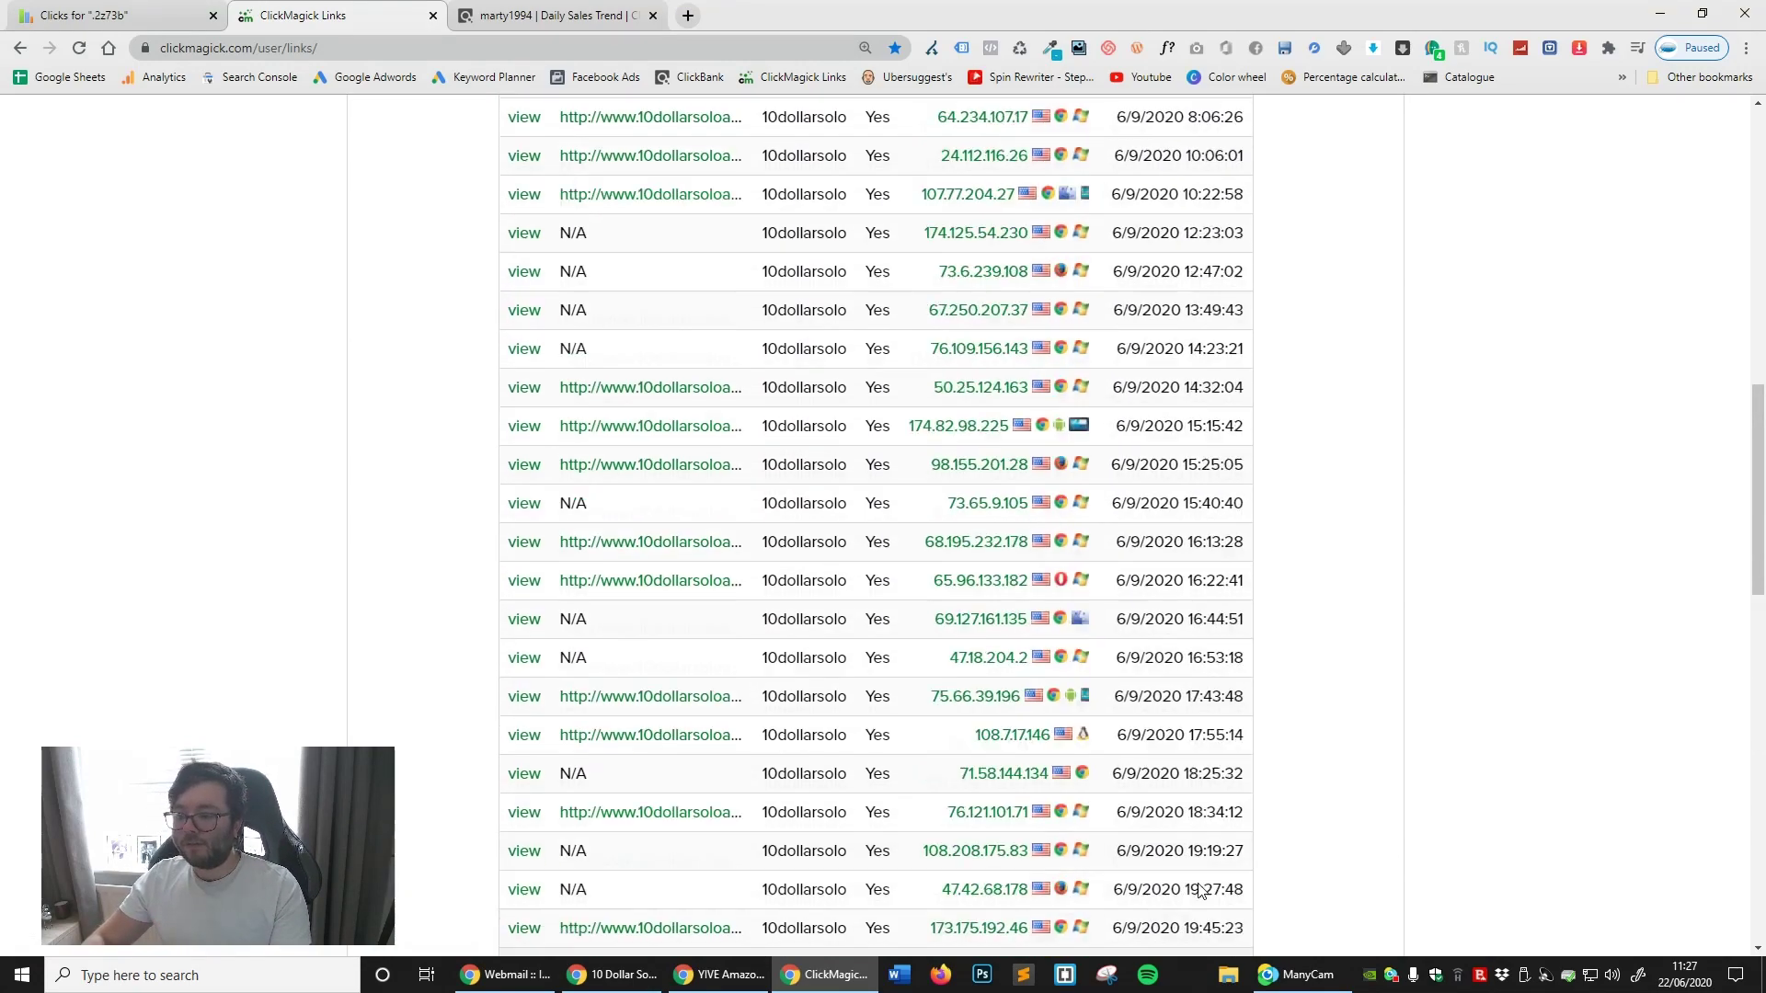
scroll(1200, 889, "up", 3)
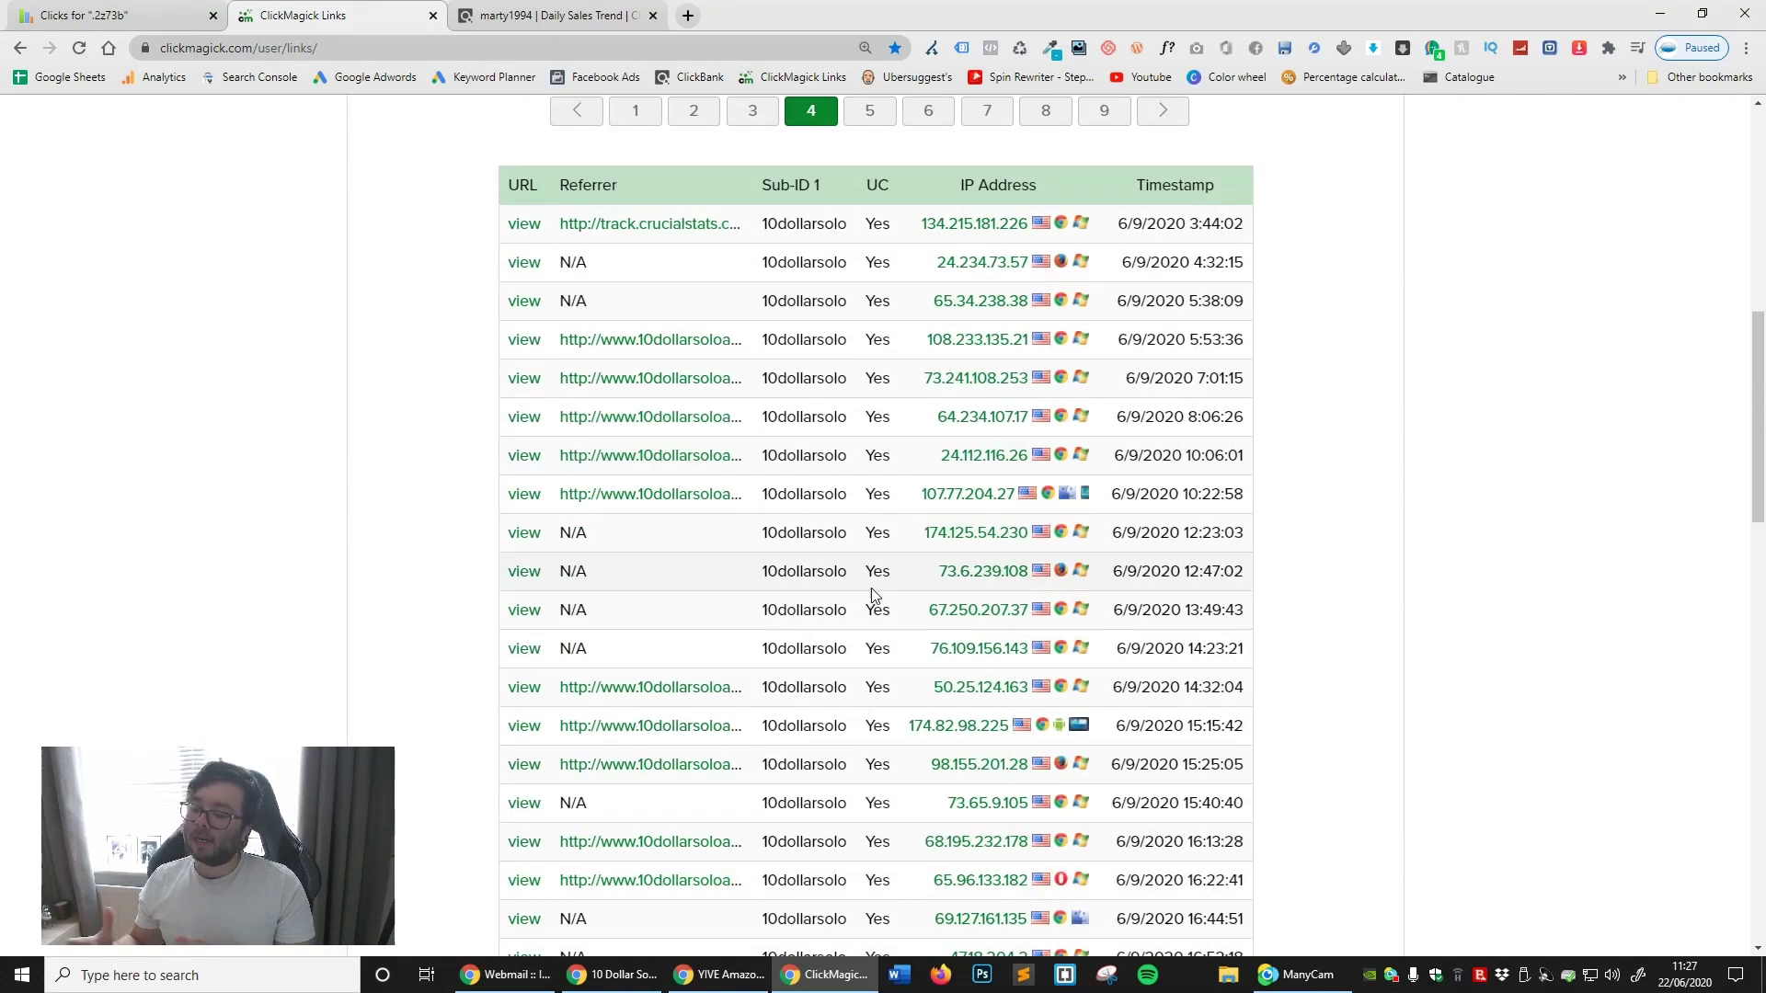
scroll(1424, 644, "up", 2)
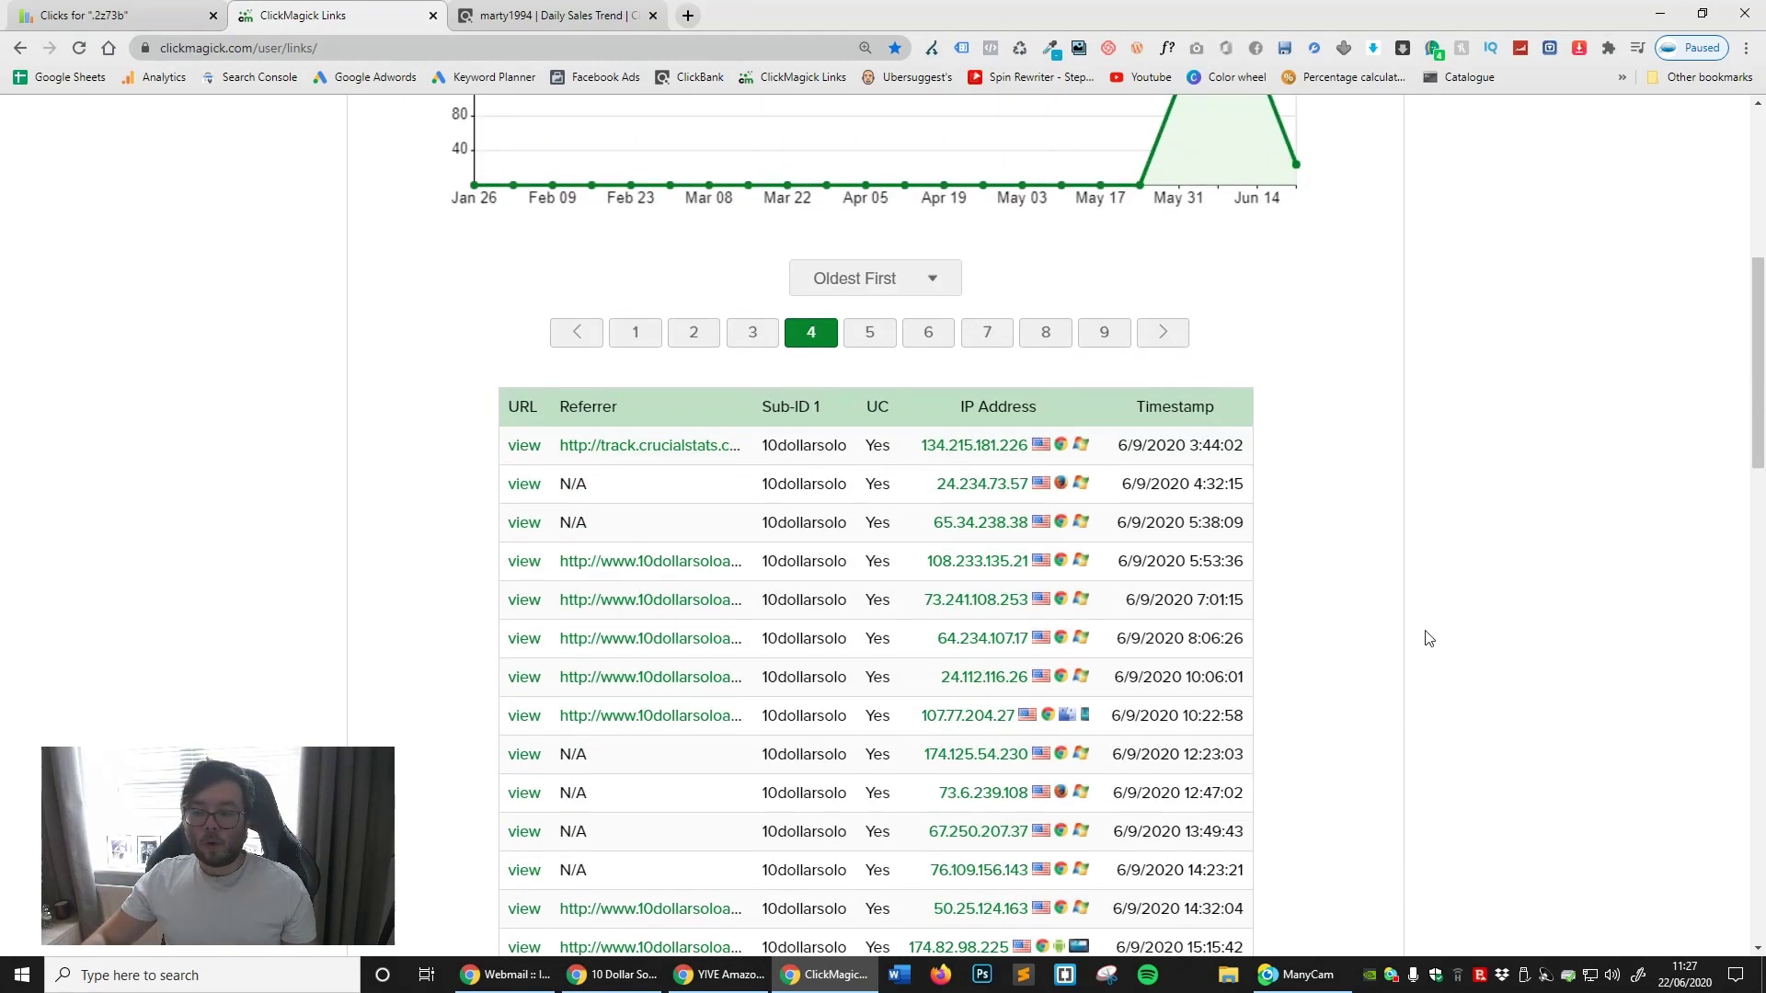
scroll(1428, 637, "up", 2)
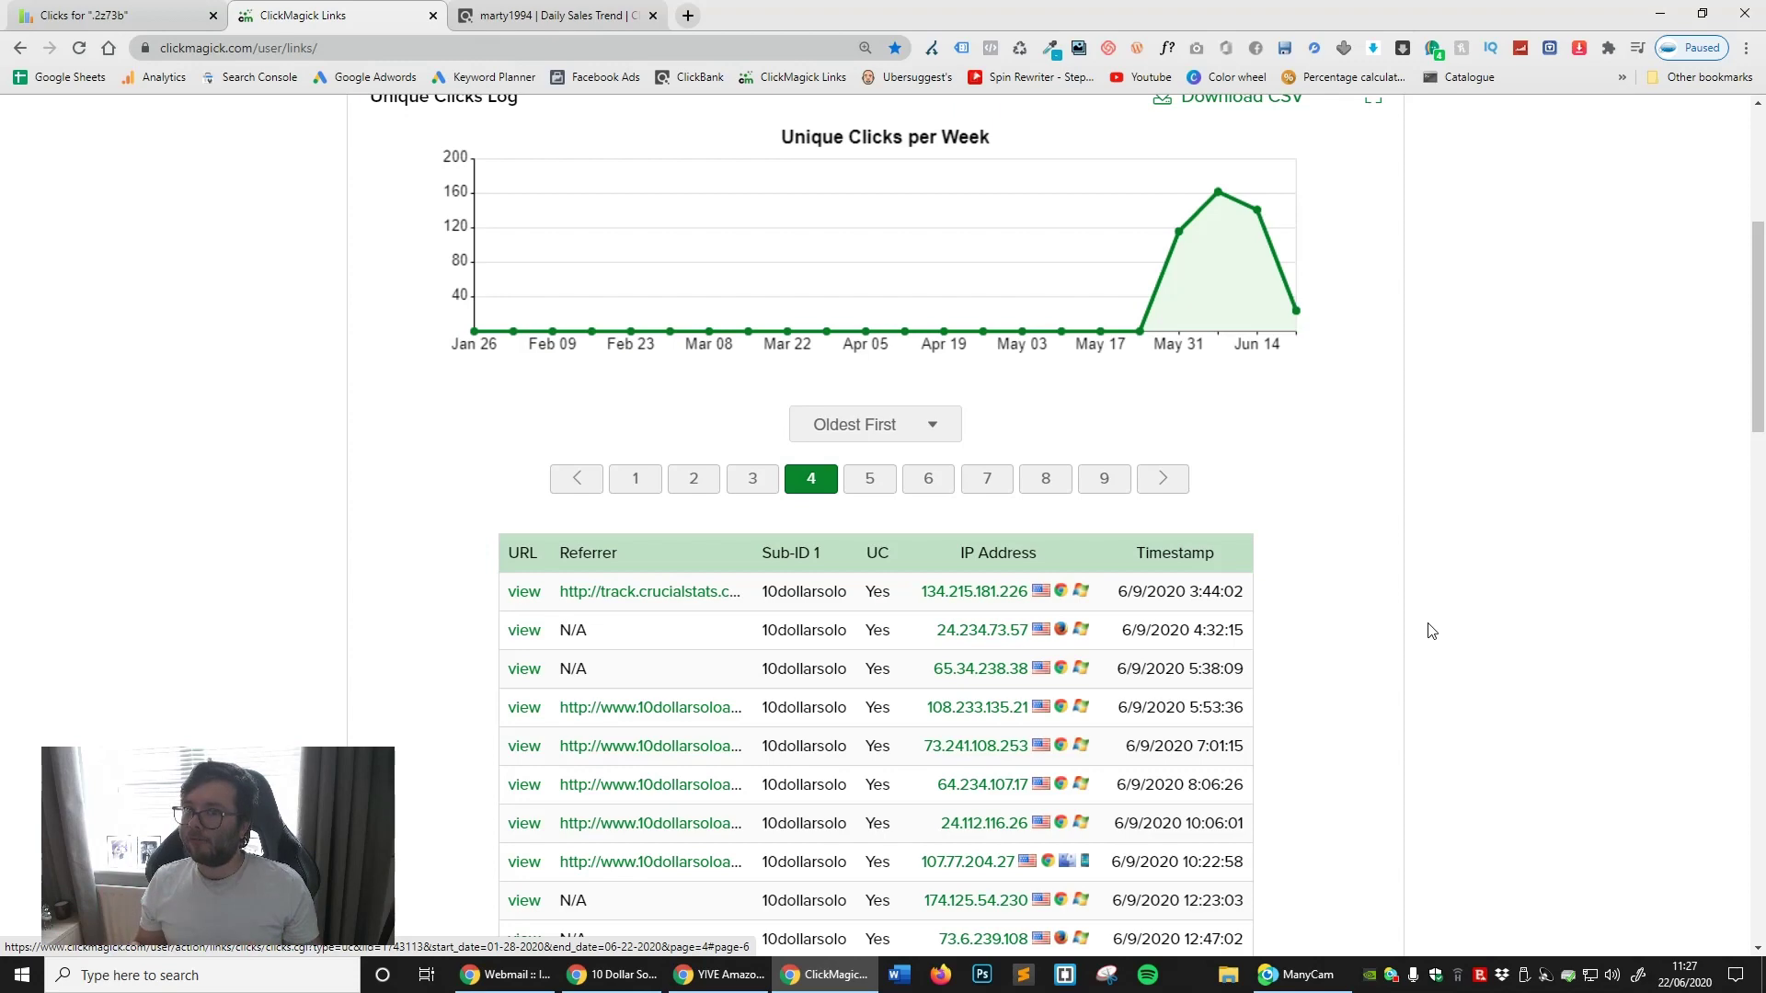
scroll(1431, 626, "up", 5)
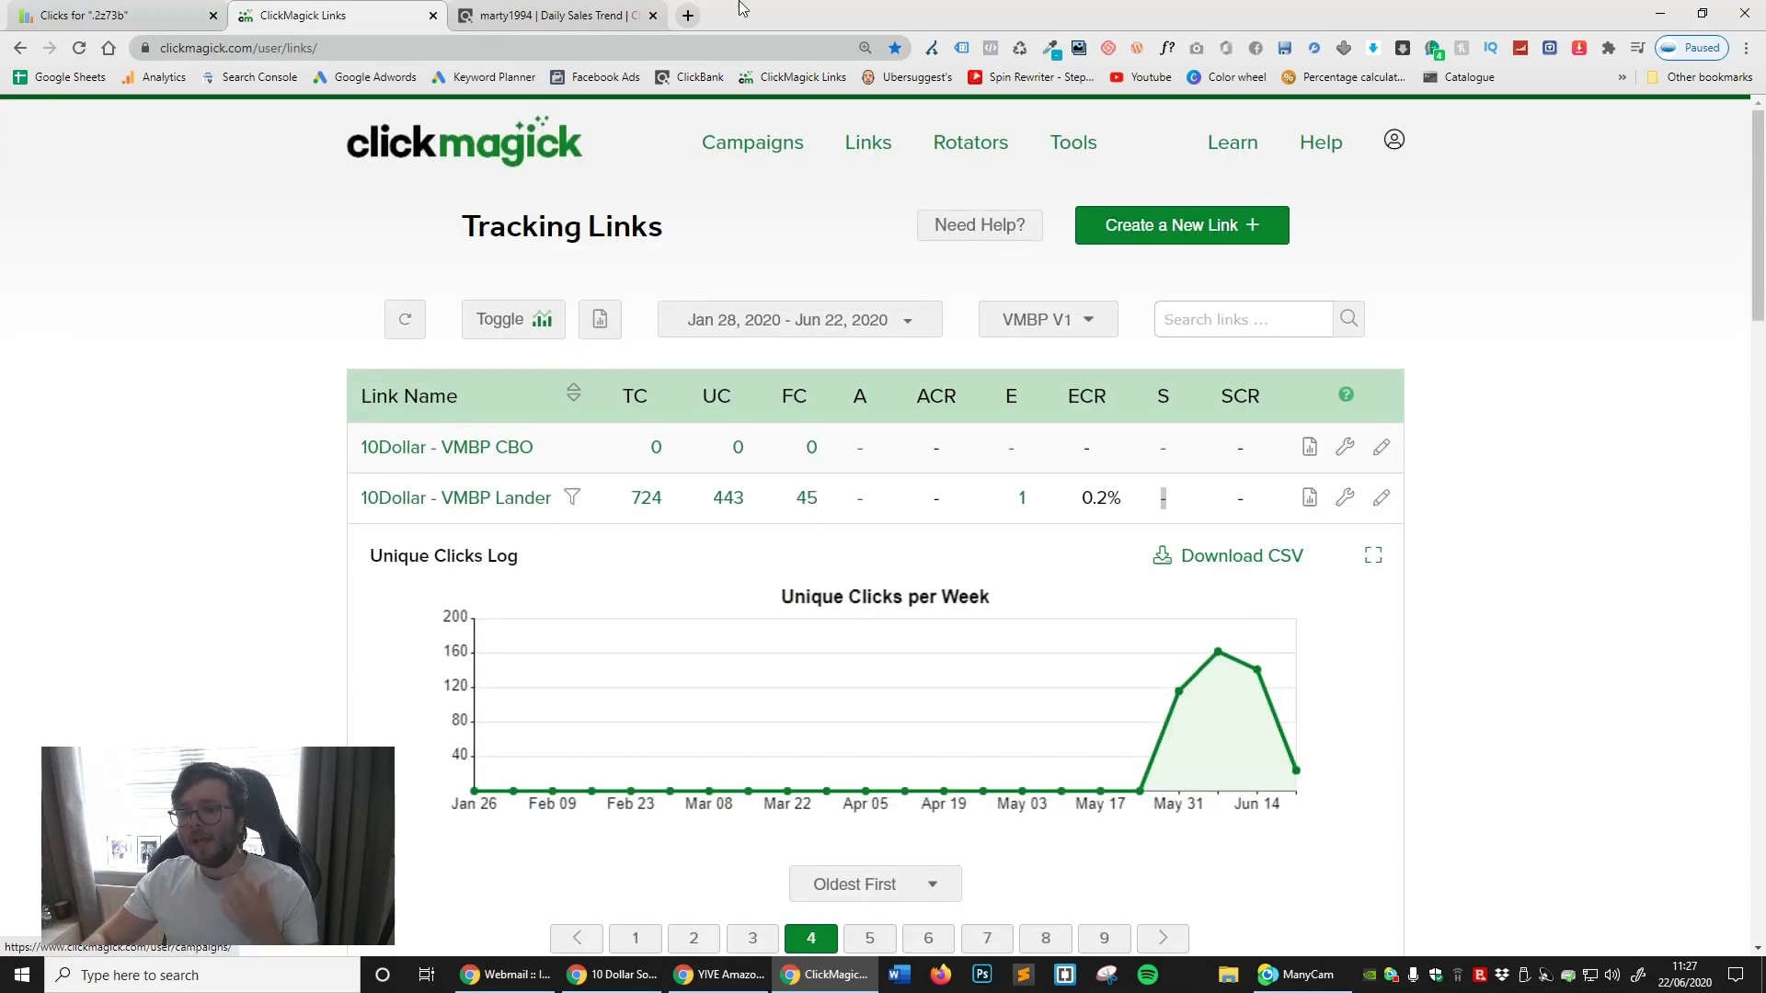
left_click(584, 18)
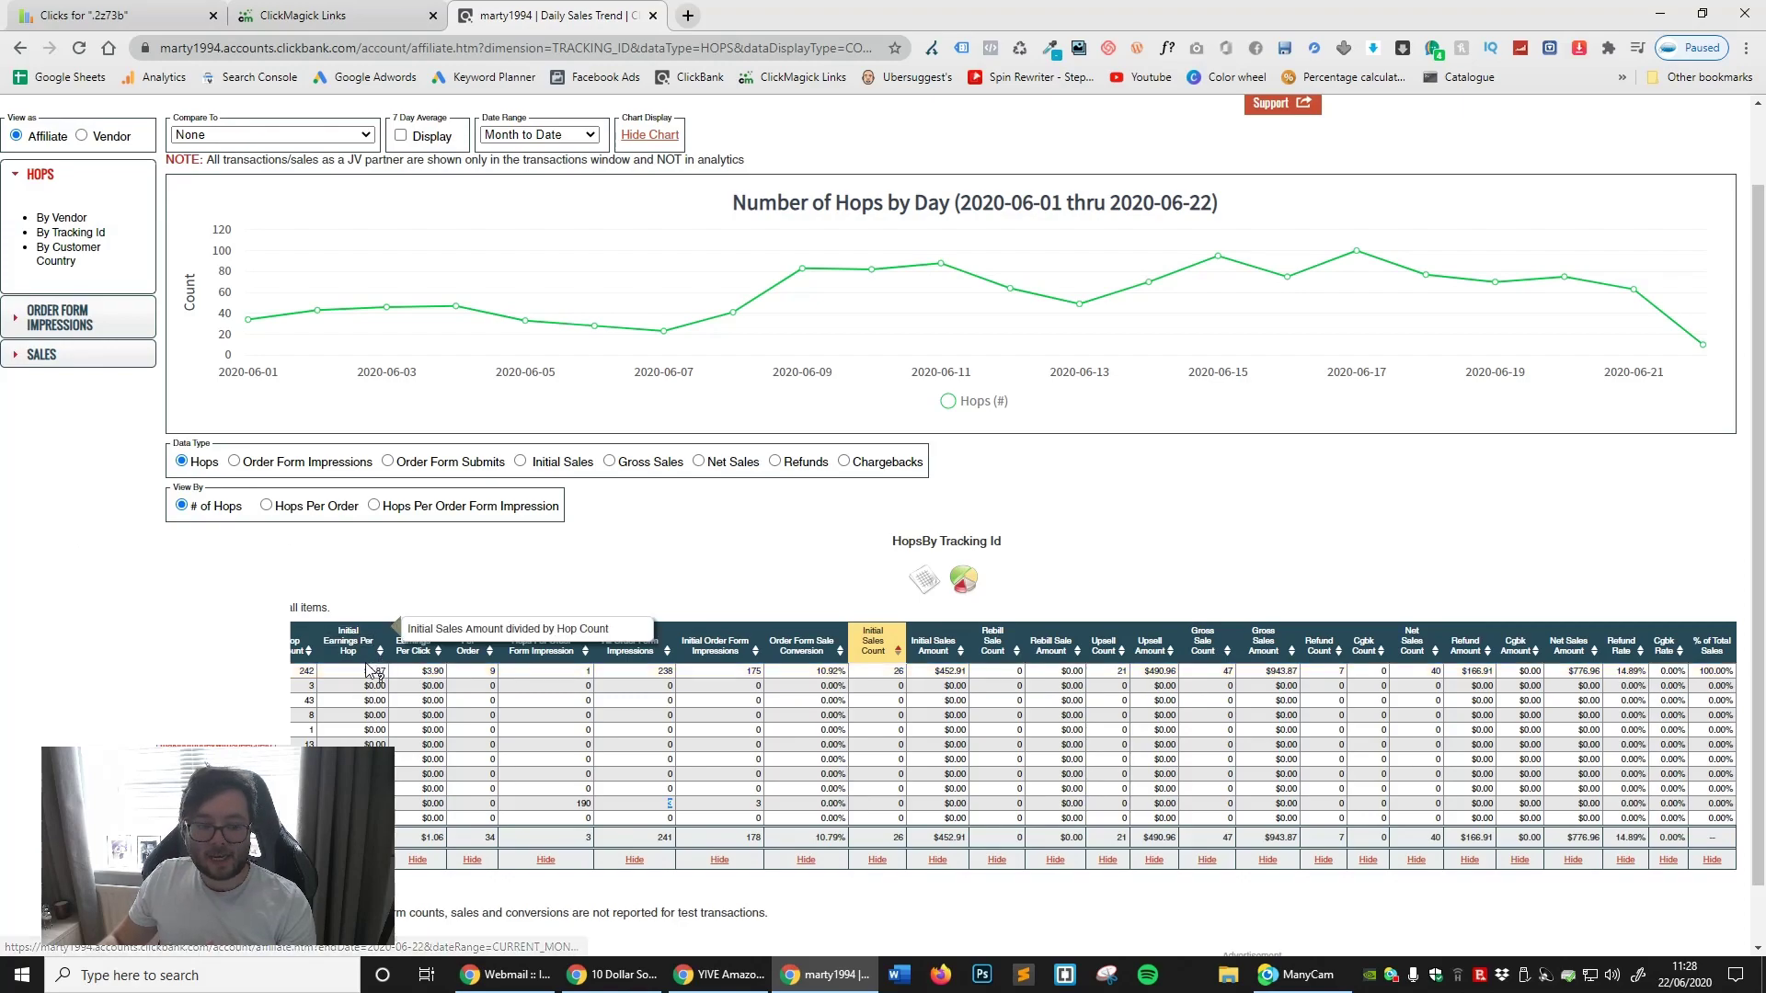
Step: Zoom the Daily Sales Trend report and scroll the hops-by-tracking-ID table across to gross sales and refunds
key("ctrl+plus")
scroll(907, 706, "down", 5)
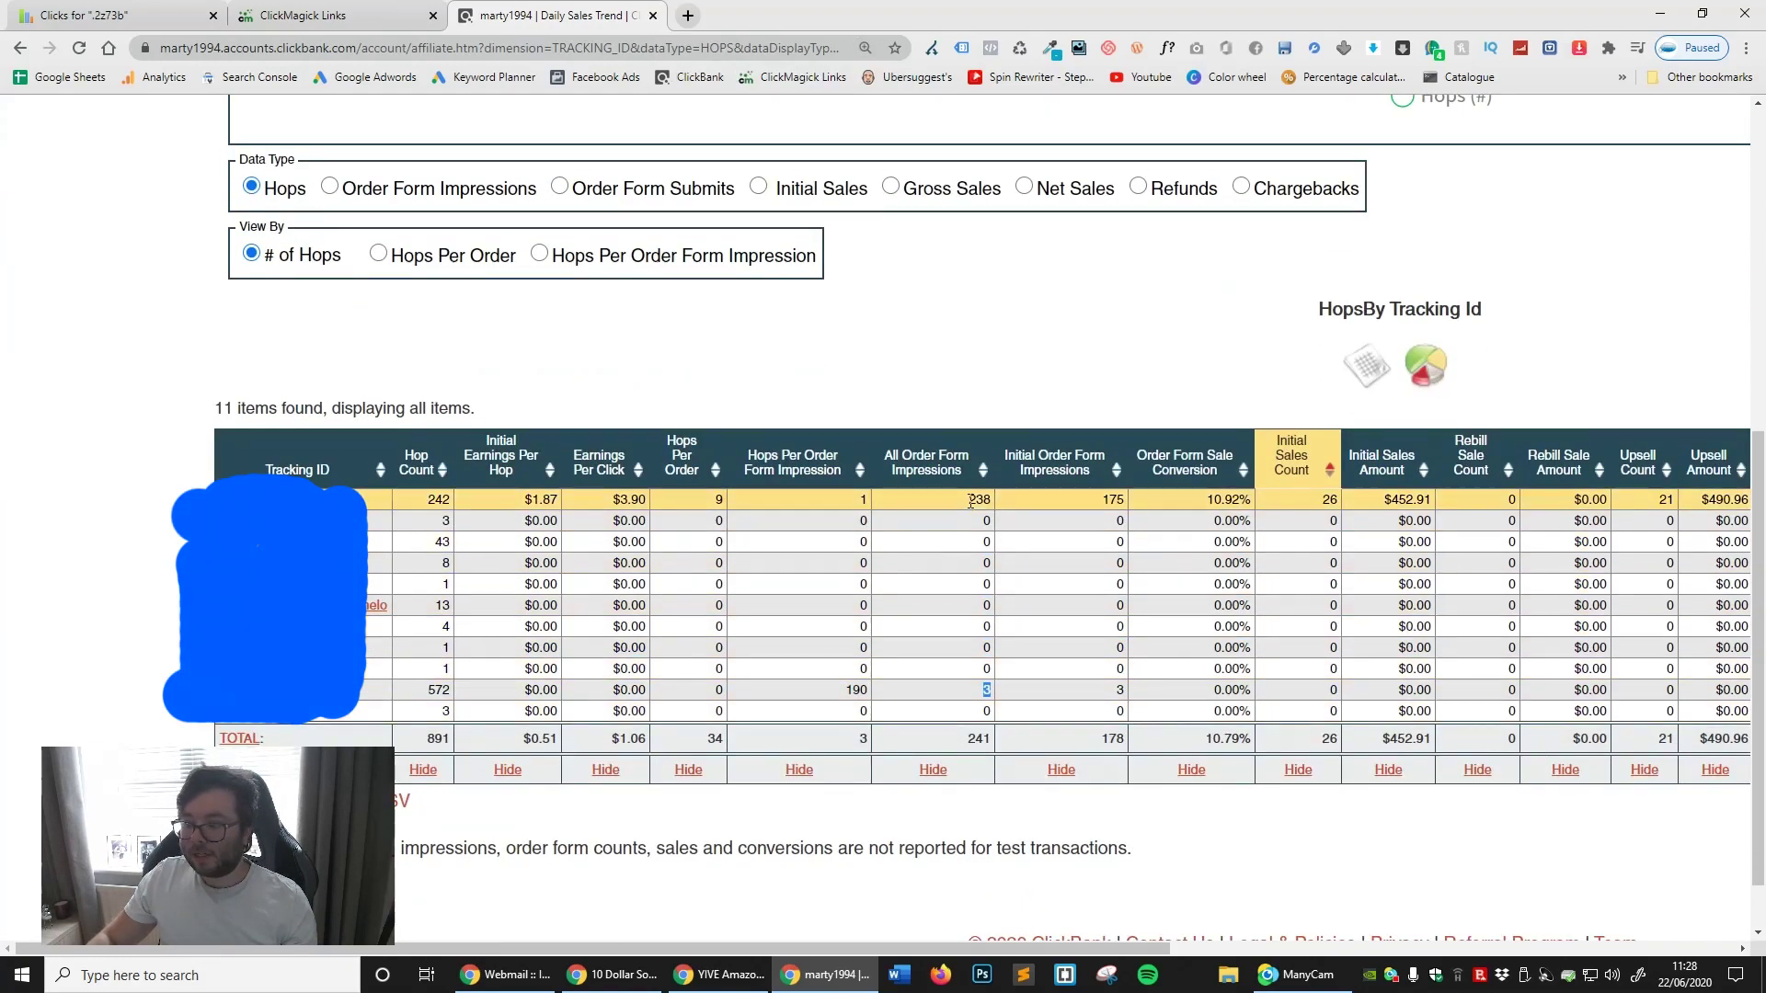
left_click_drag(760, 942, 1042, 967)
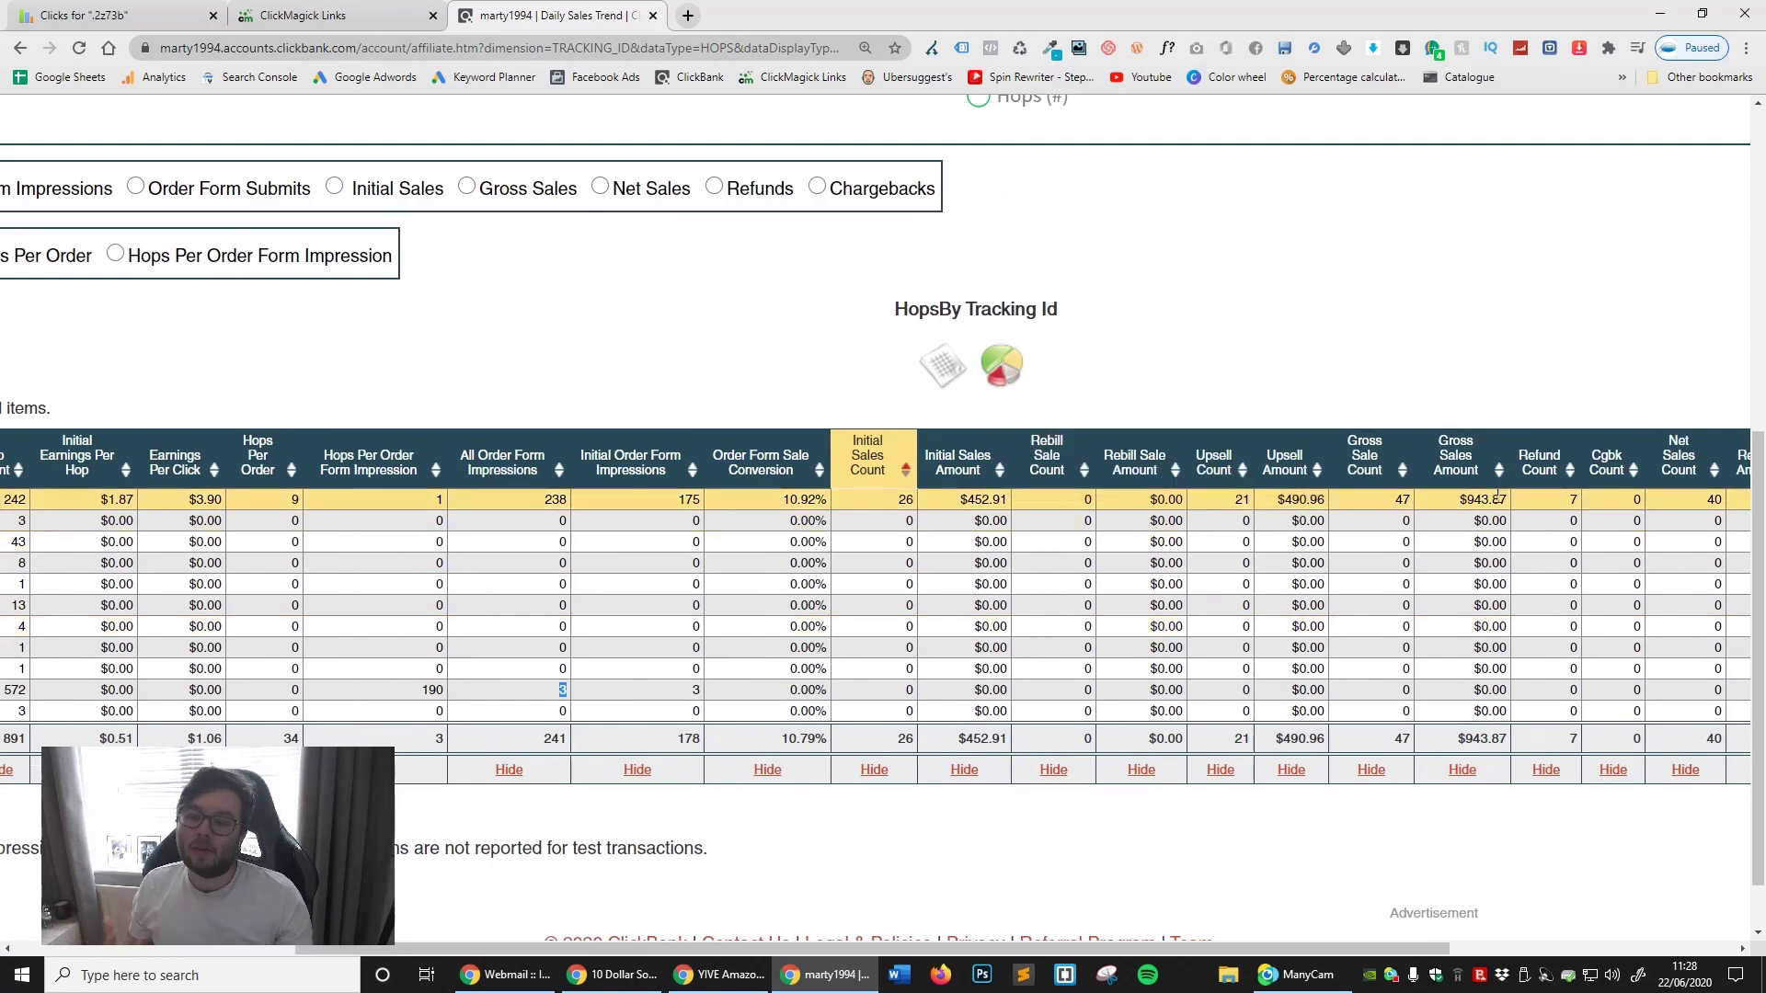
left_click_drag(837, 946, 617, 957)
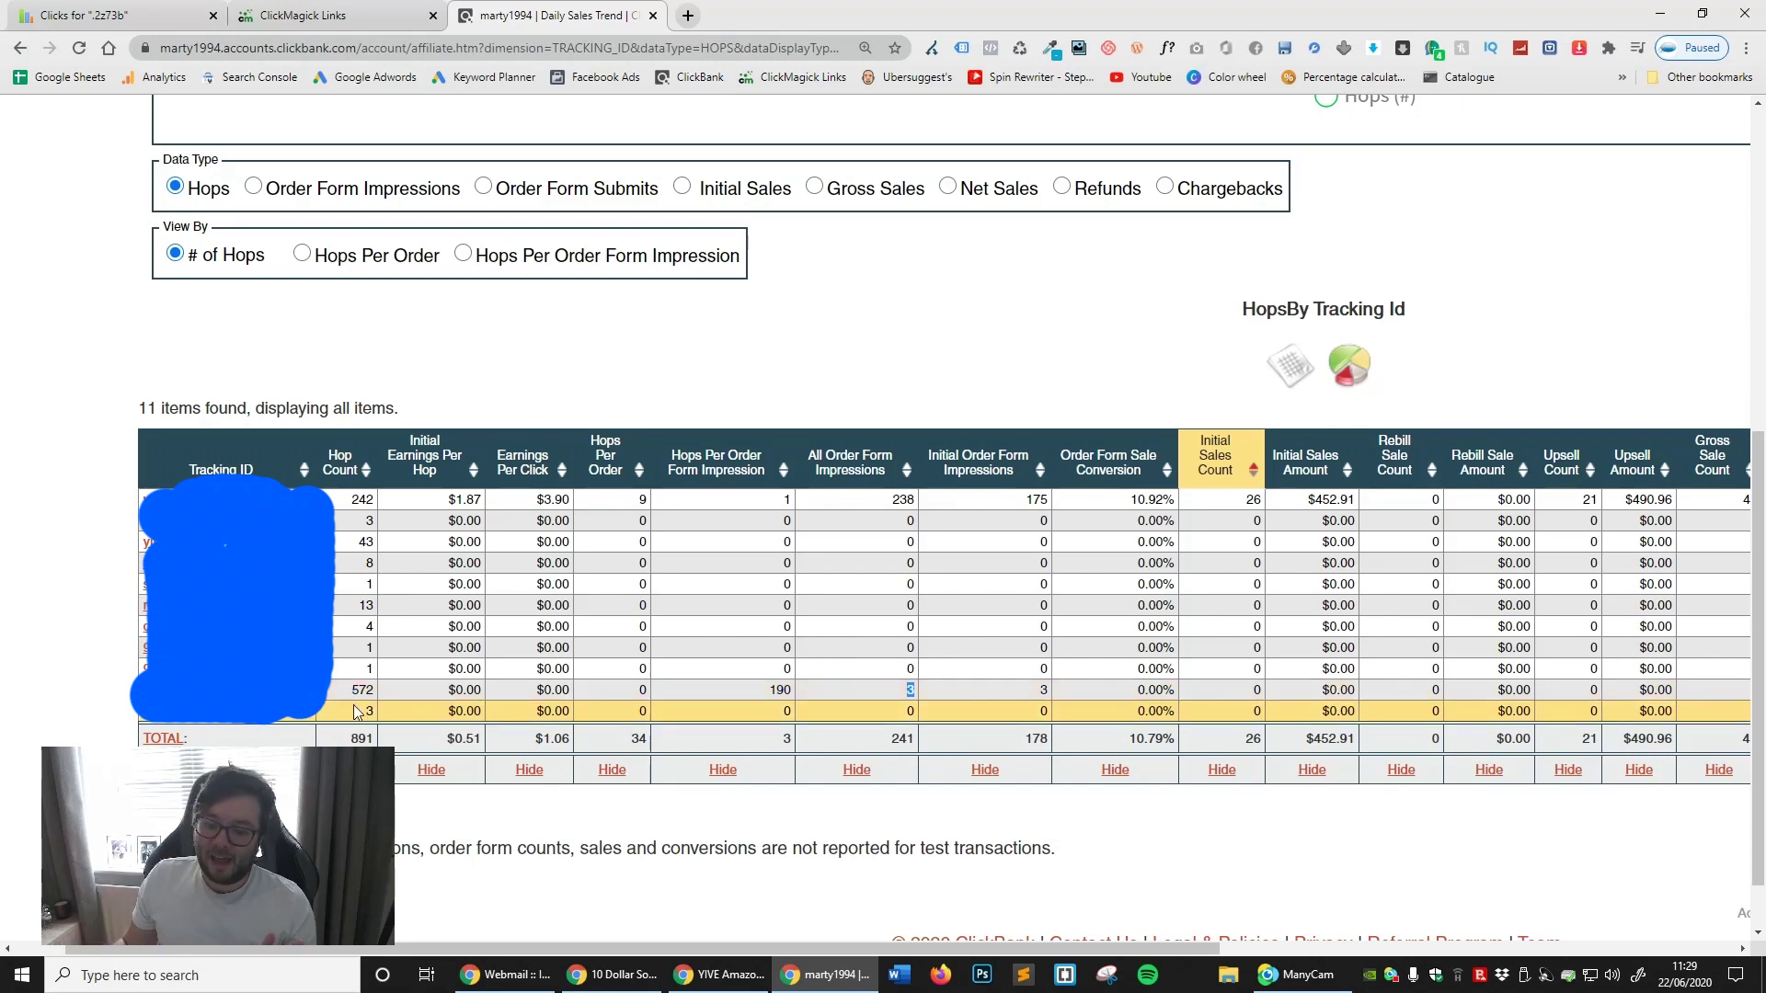
left_click(372, 688)
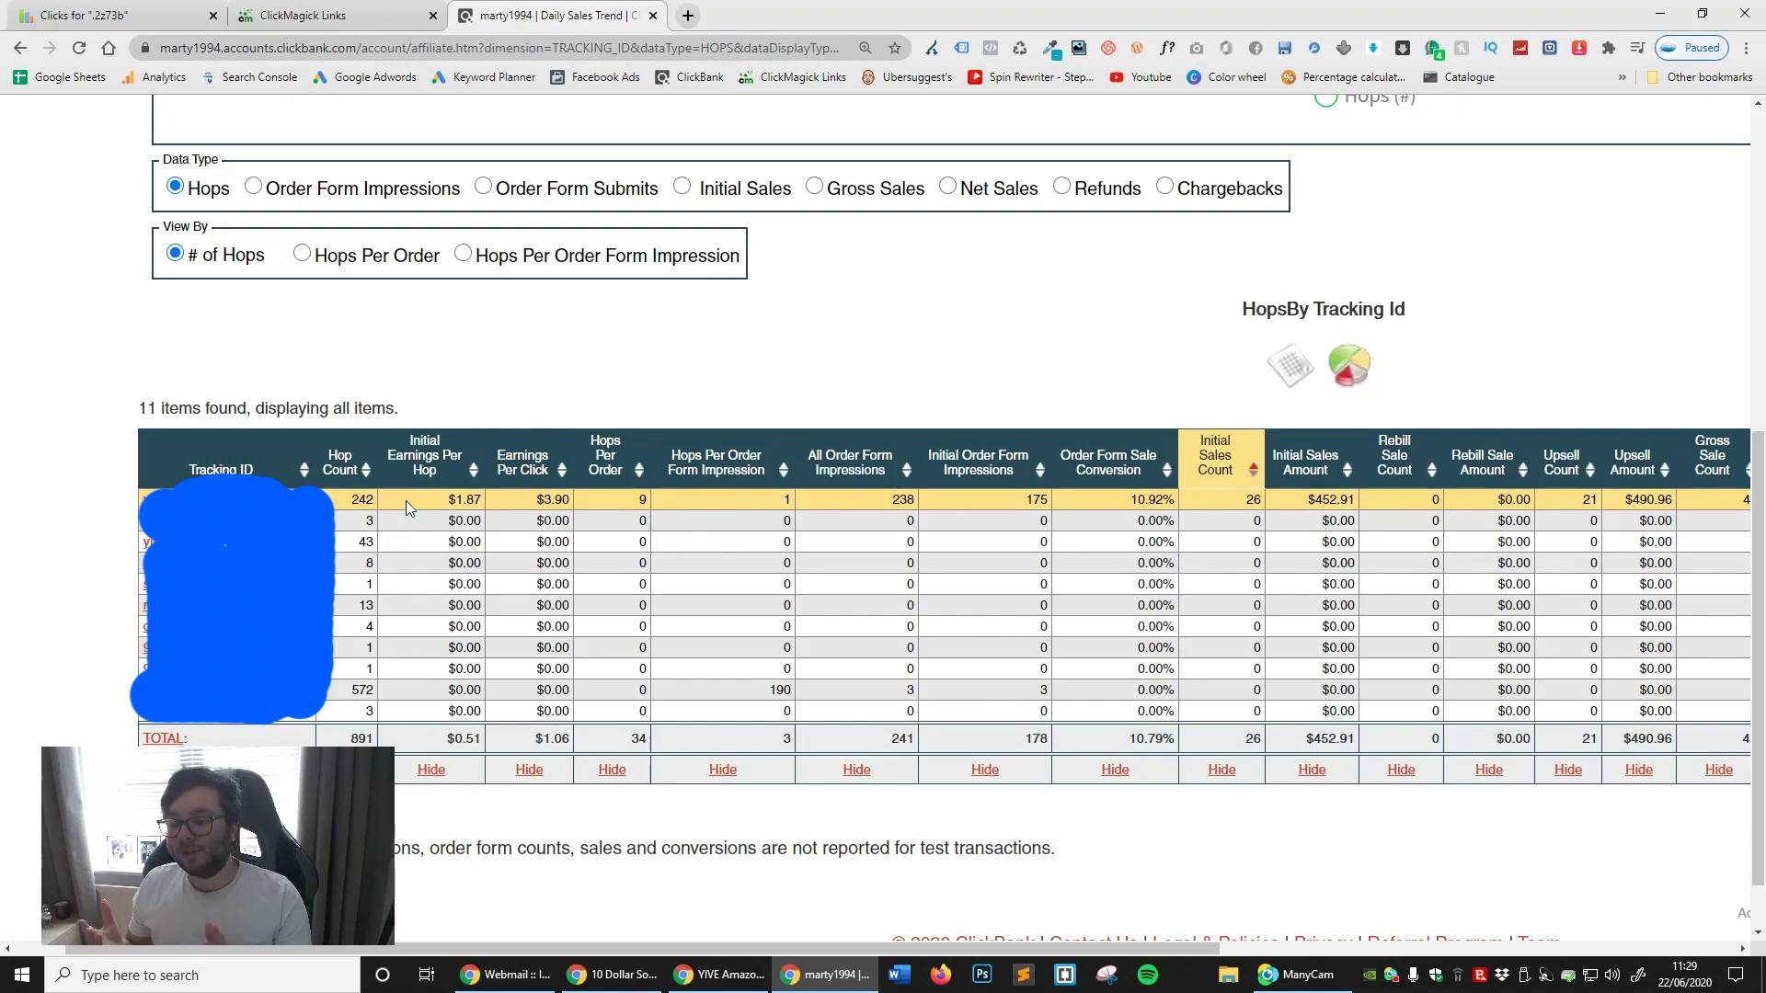
scroll(406, 501, "down", 1)
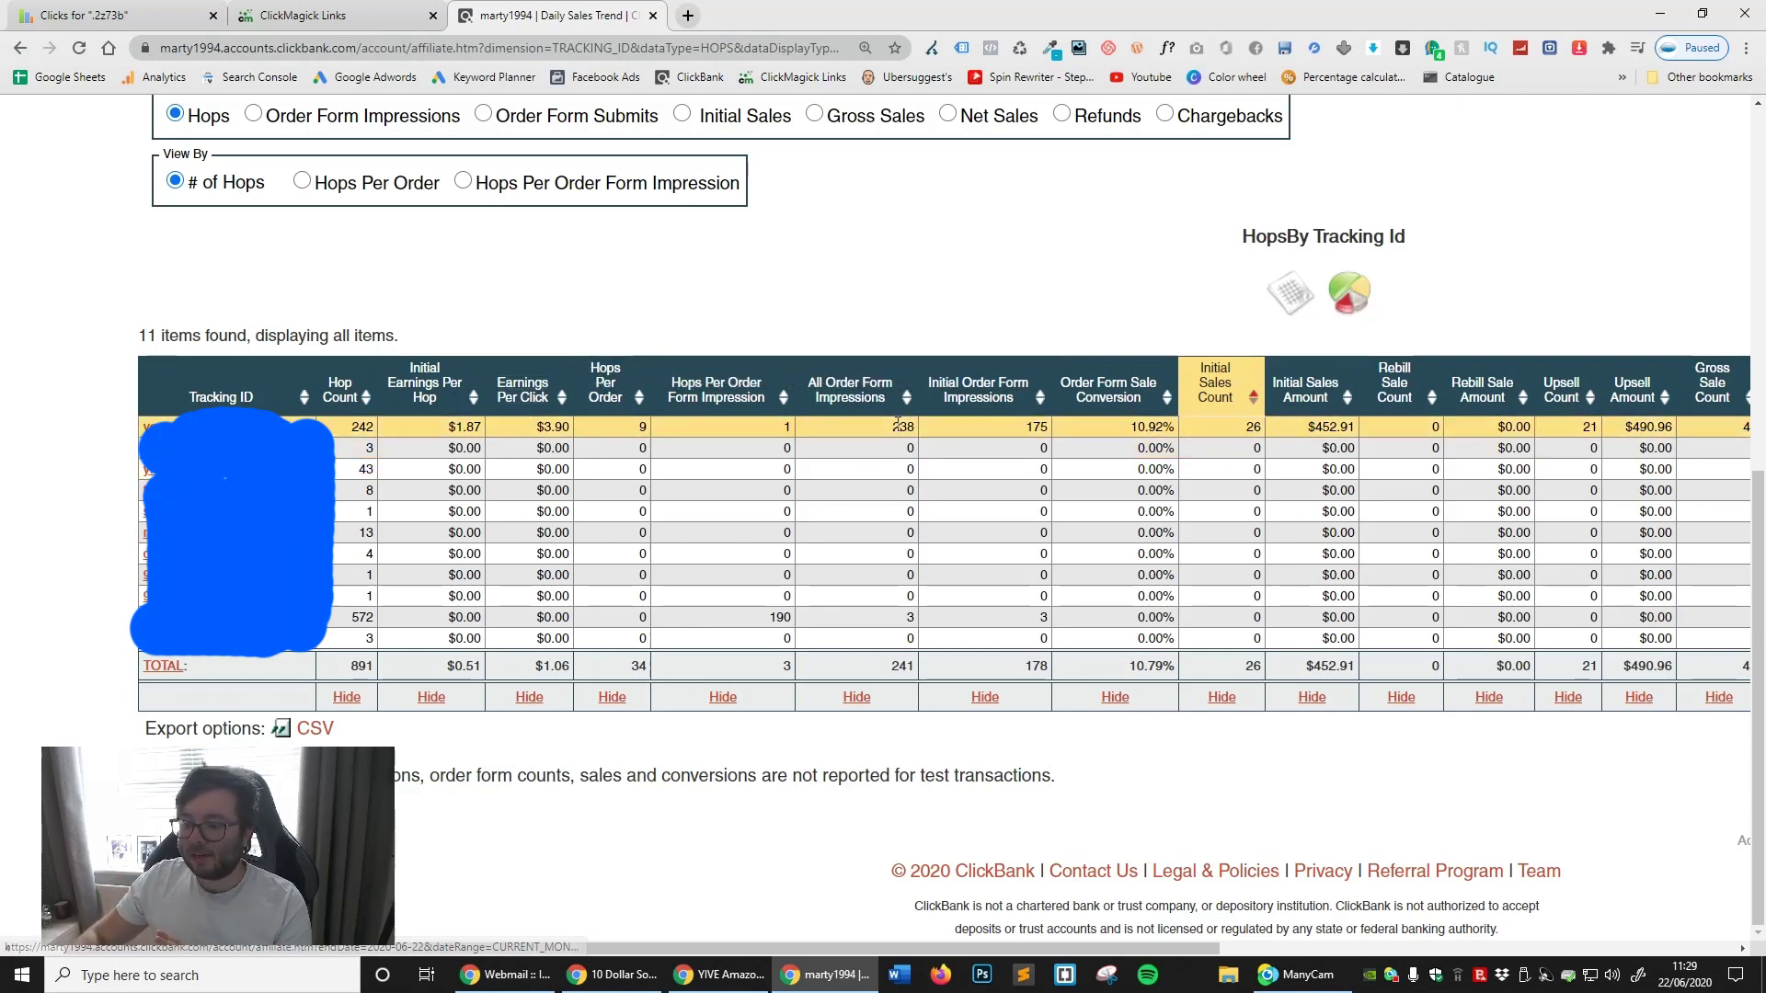
double_click(1020, 425)
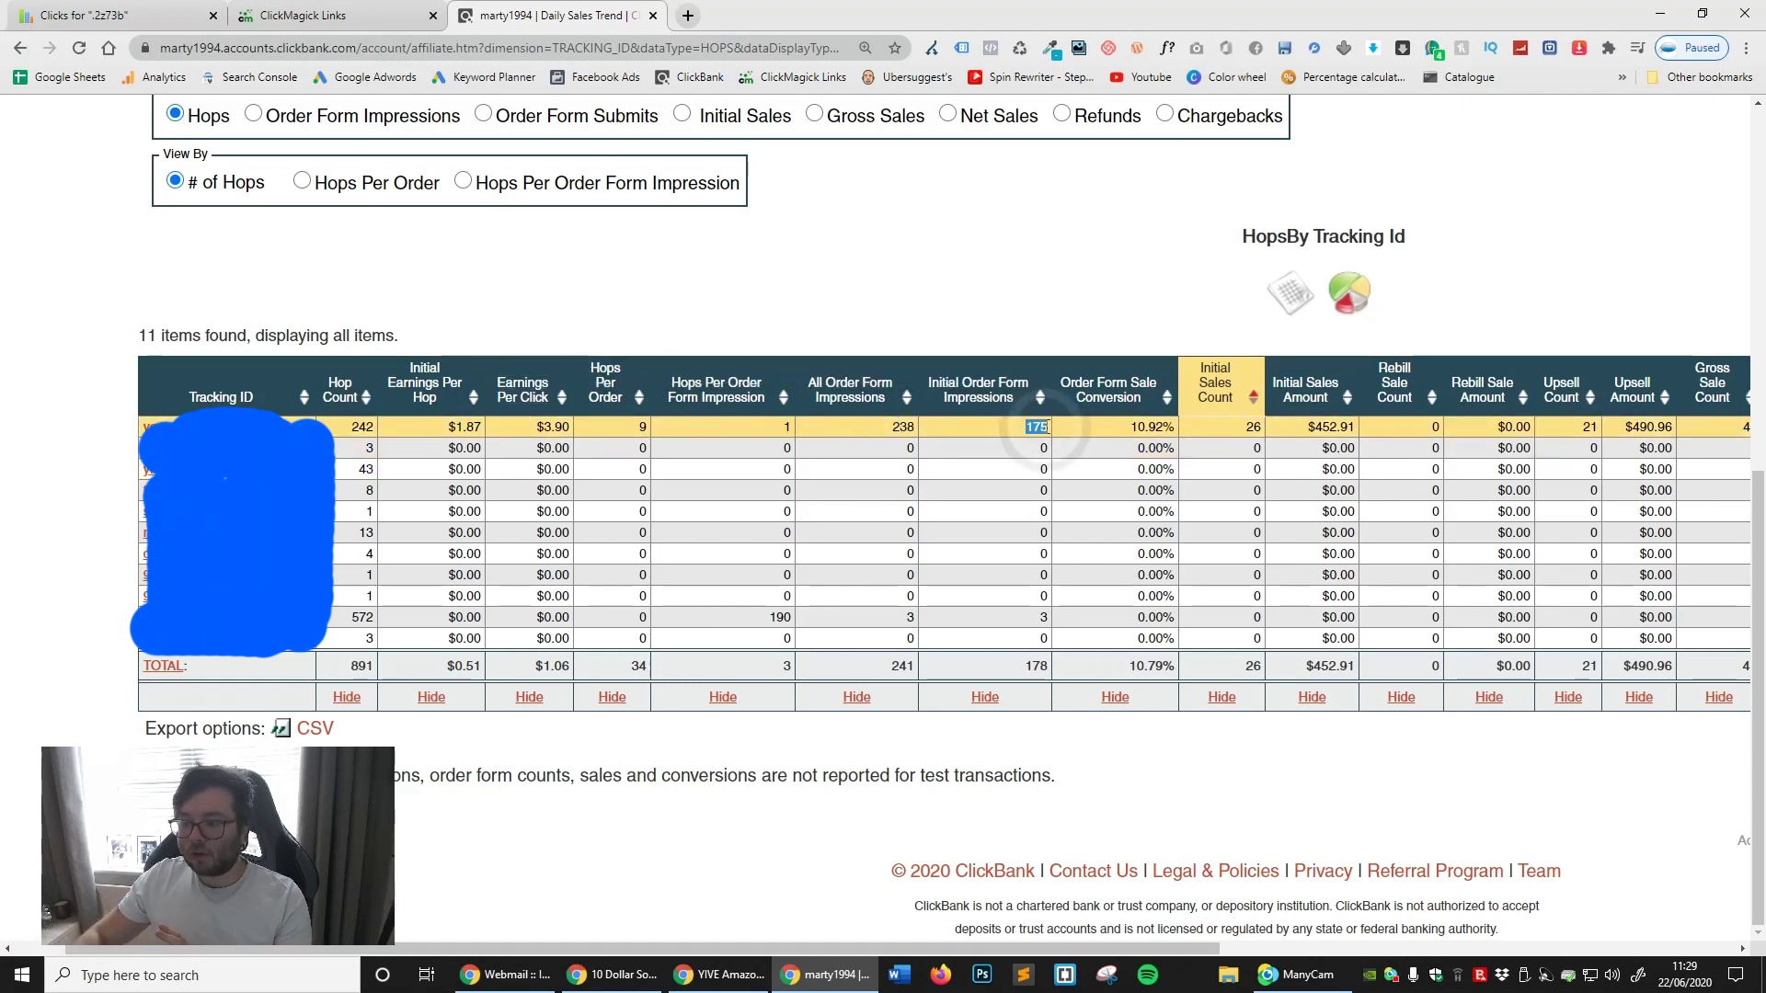